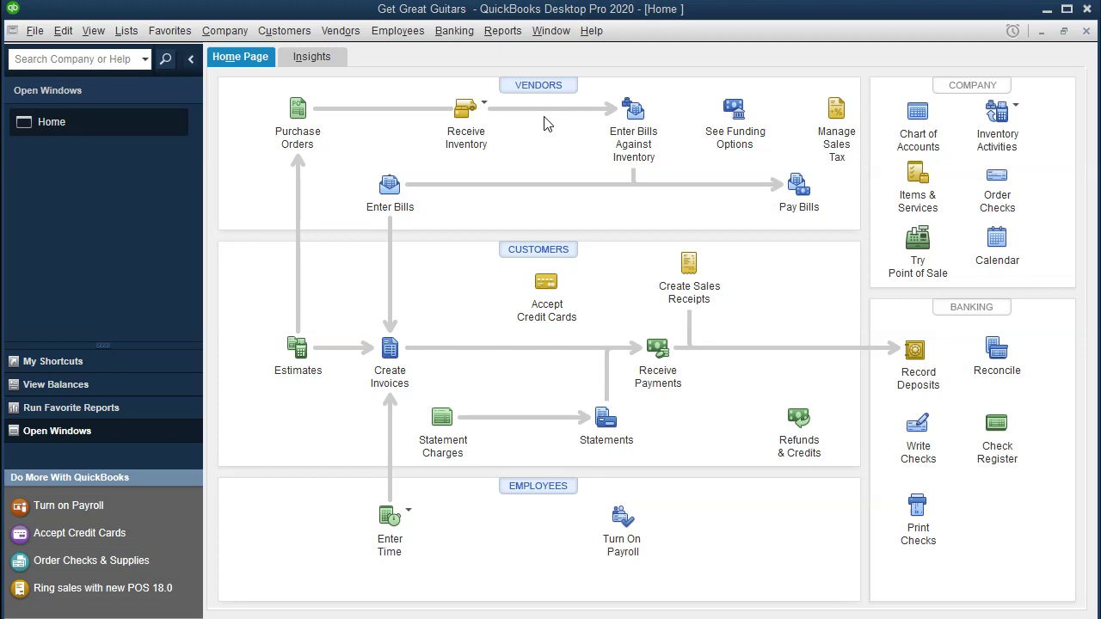
Step: View the vendor choices available on a blank bill form and close the form without entering a bill
click(391, 183)
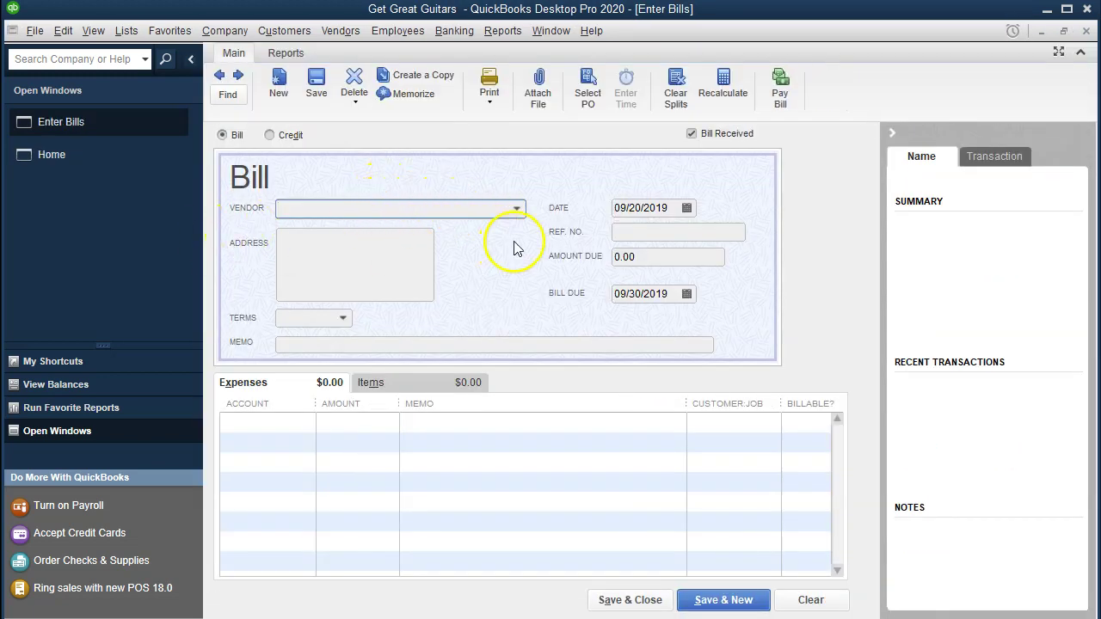
click(516, 209)
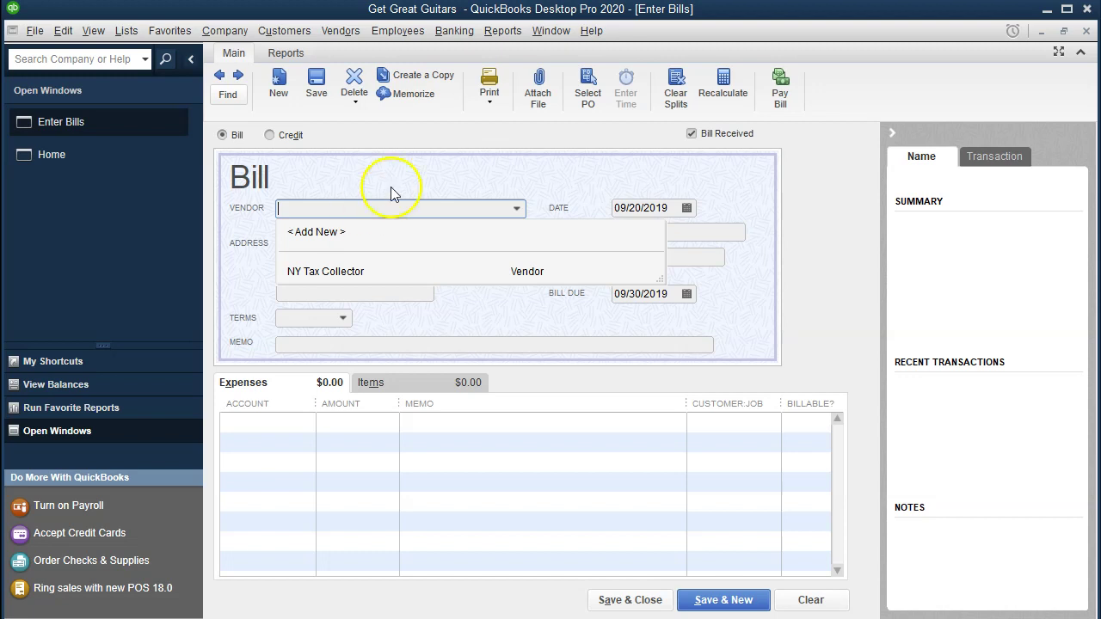
click(423, 164)
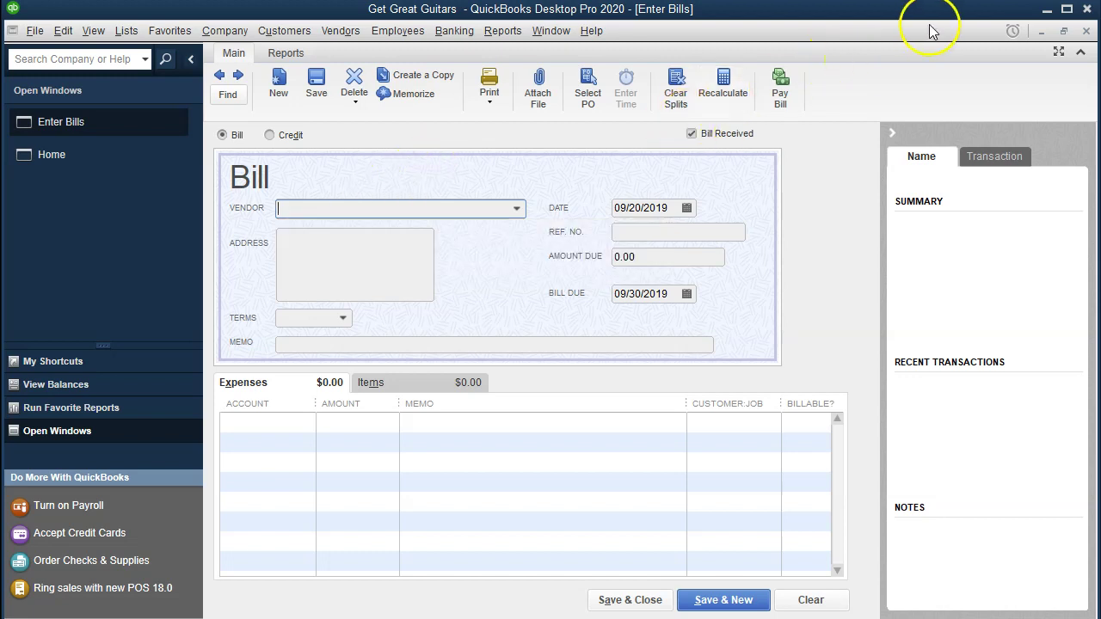
click(1086, 32)
click(590, 283)
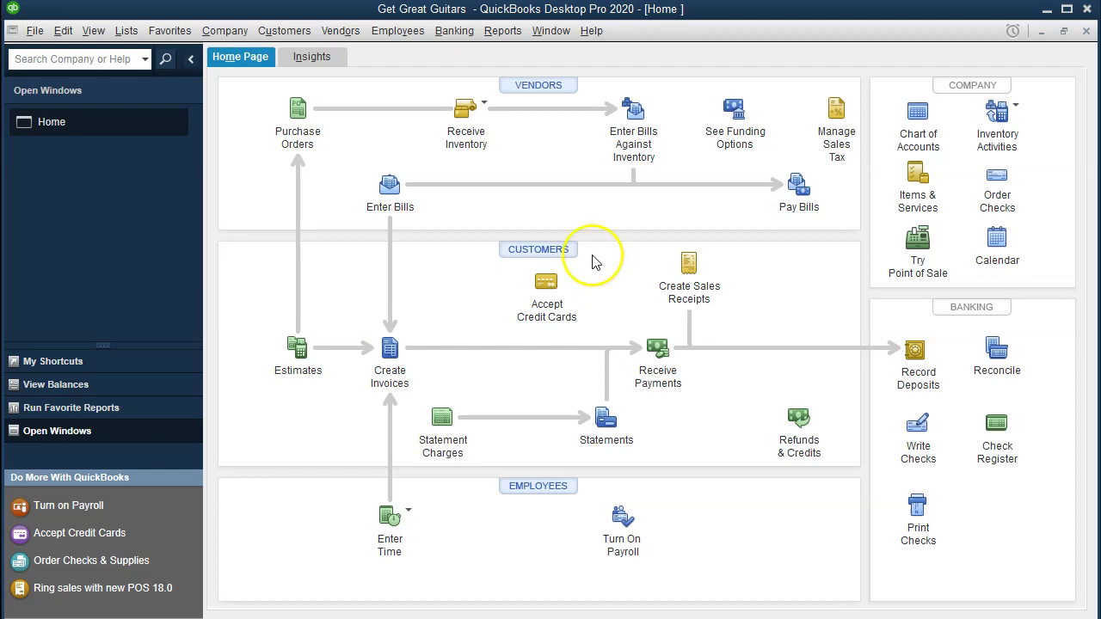
Step: Run the standard Balance Sheet report as of 12/31/2020
click(502, 38)
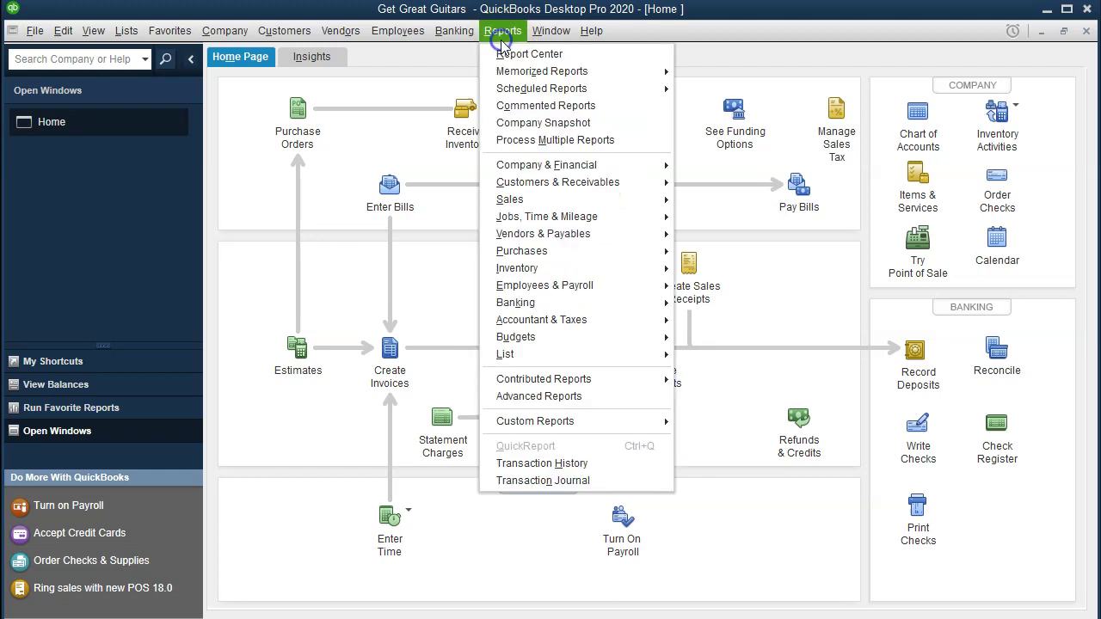
mouse_move(545, 173)
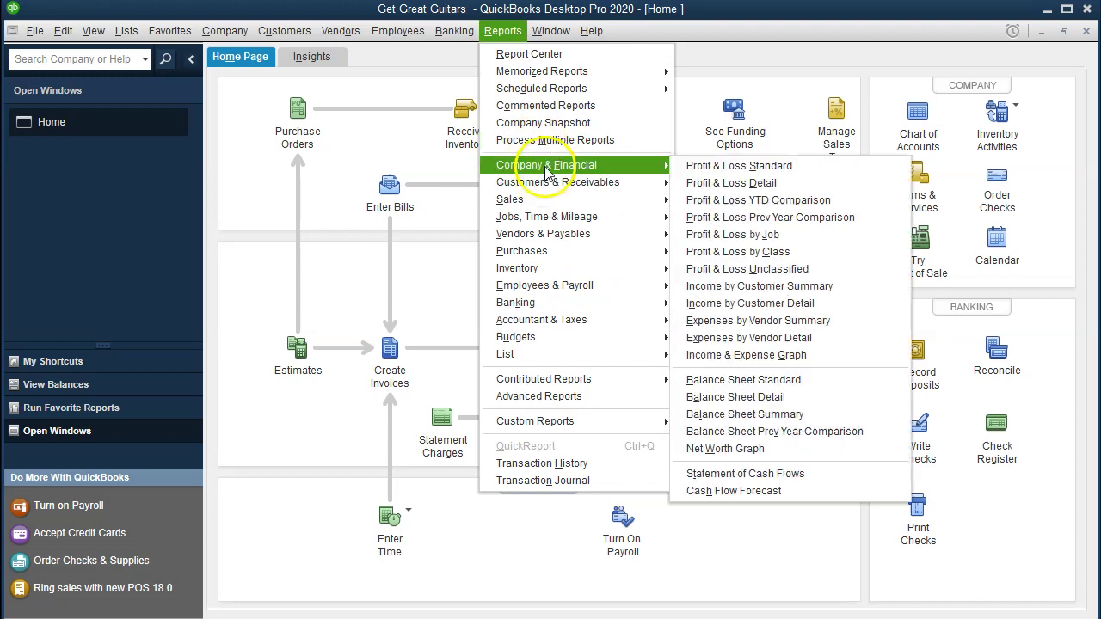
click(738, 381)
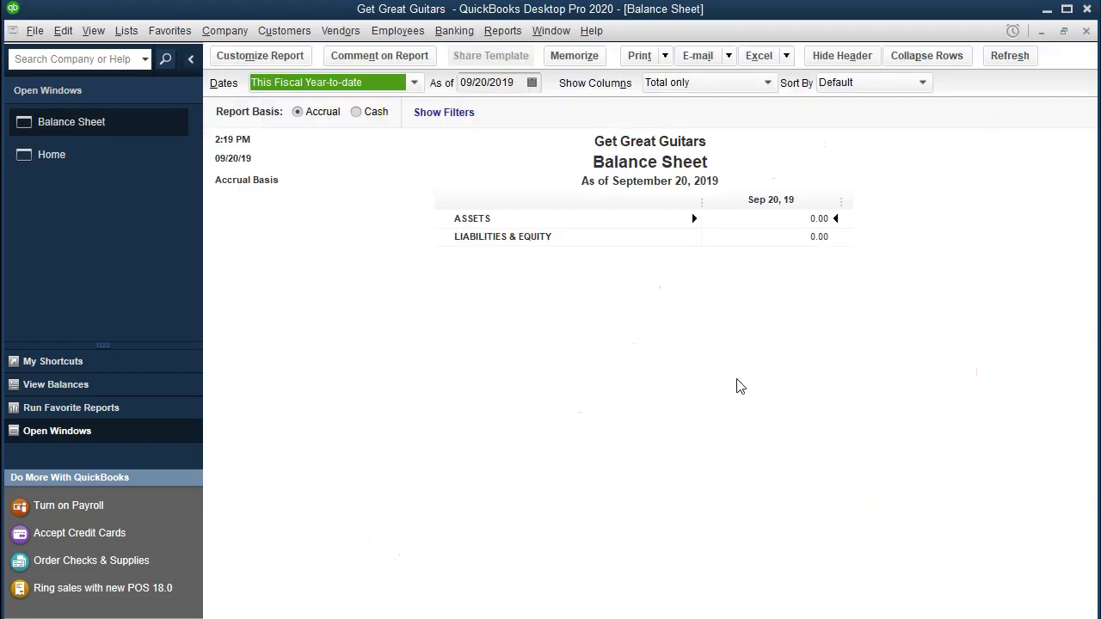
key(Tab)
text(12/31/2020)
key(Tab)
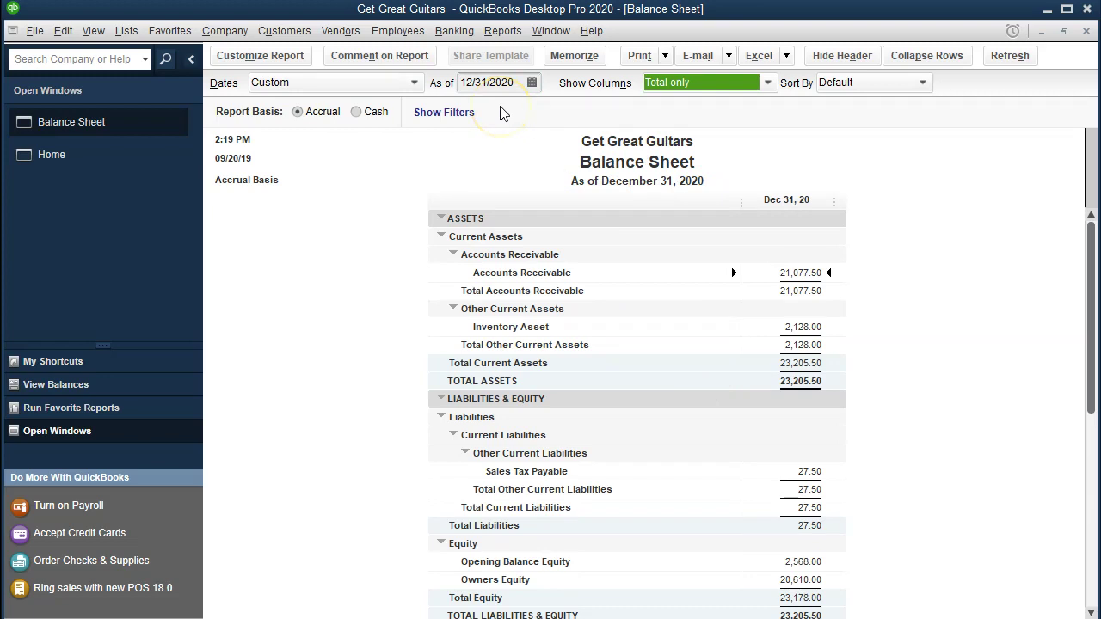
Step: Change the Balance Sheet report's as-of date to 01/01/2020
click(490, 83)
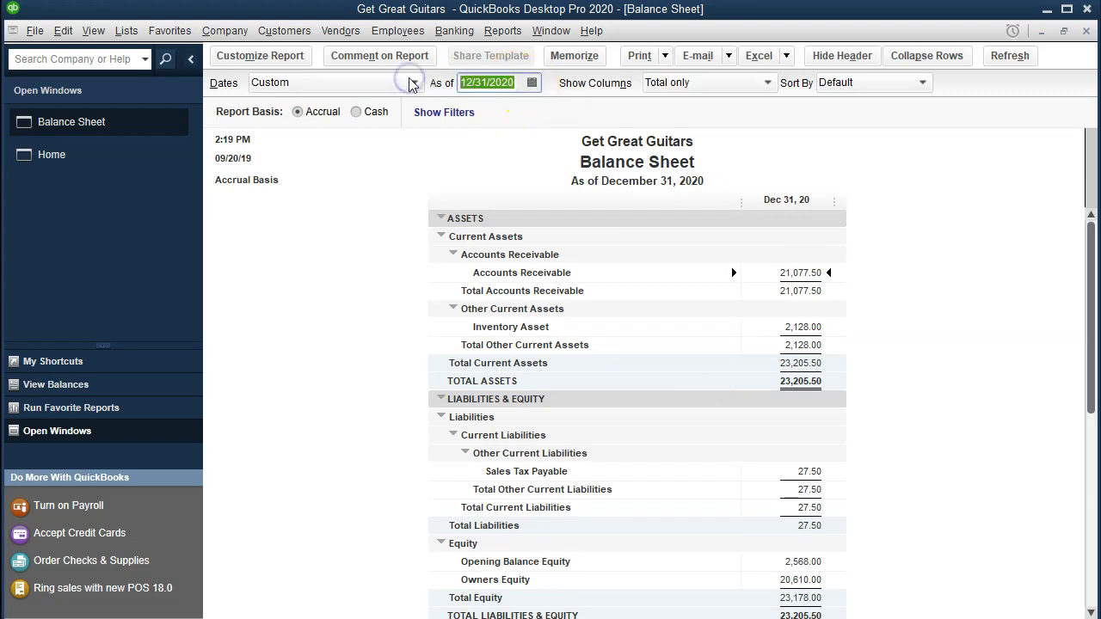
text(01011)
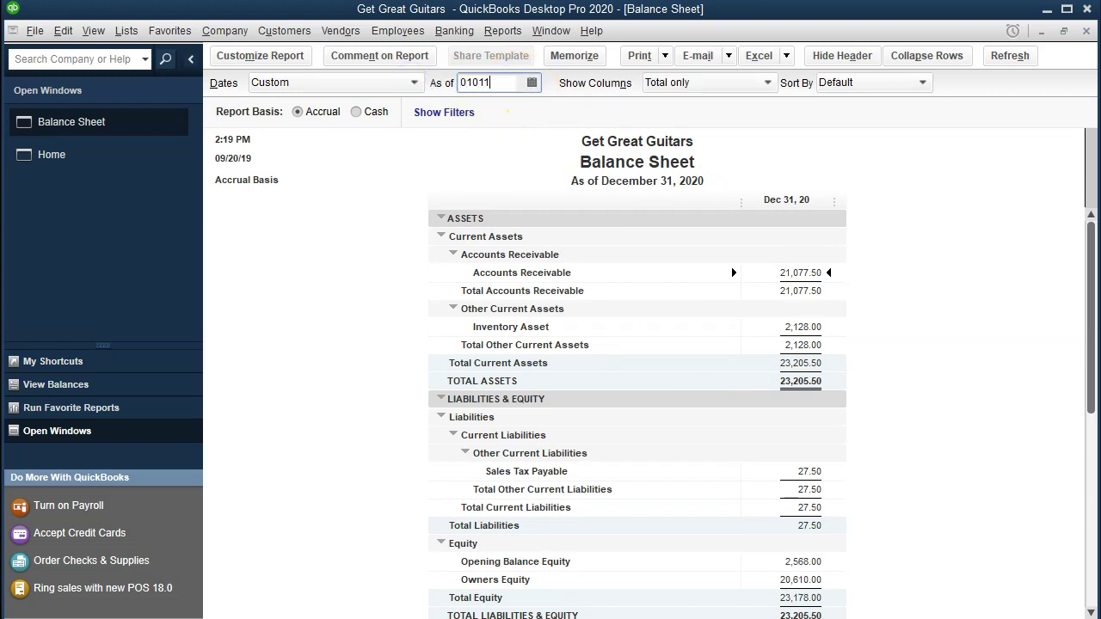
text(020)
key(Tab)
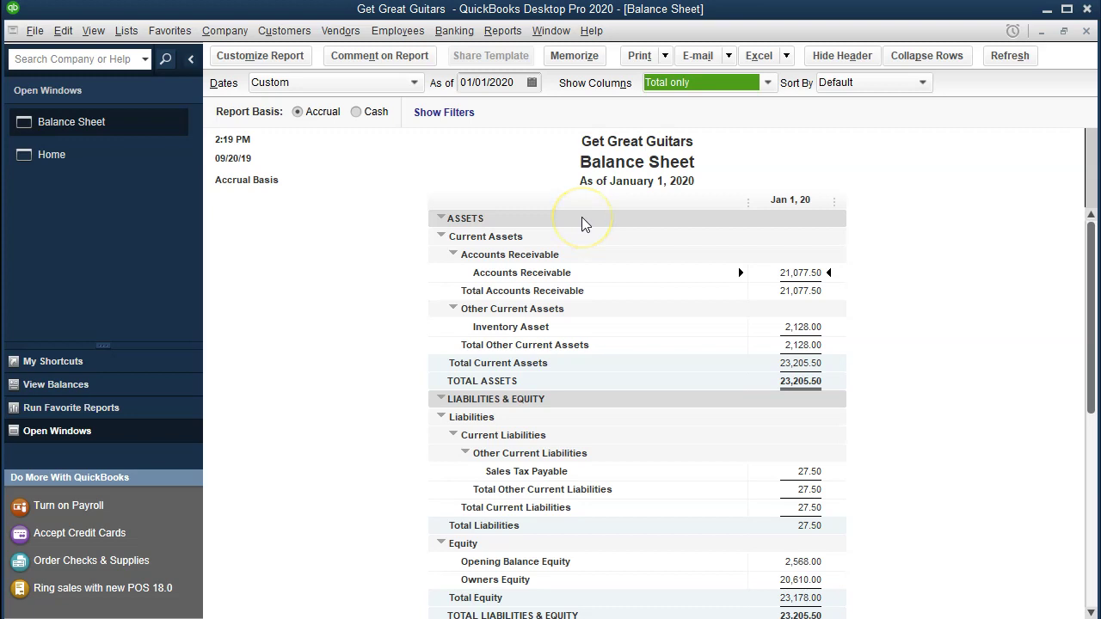
click(506, 34)
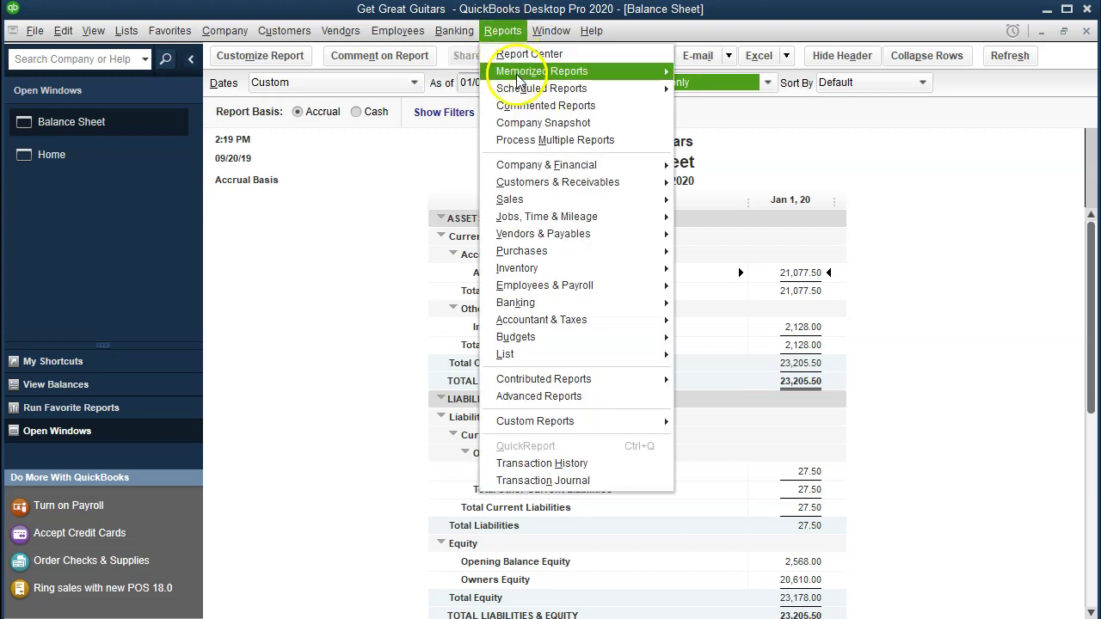
mouse_move(570, 236)
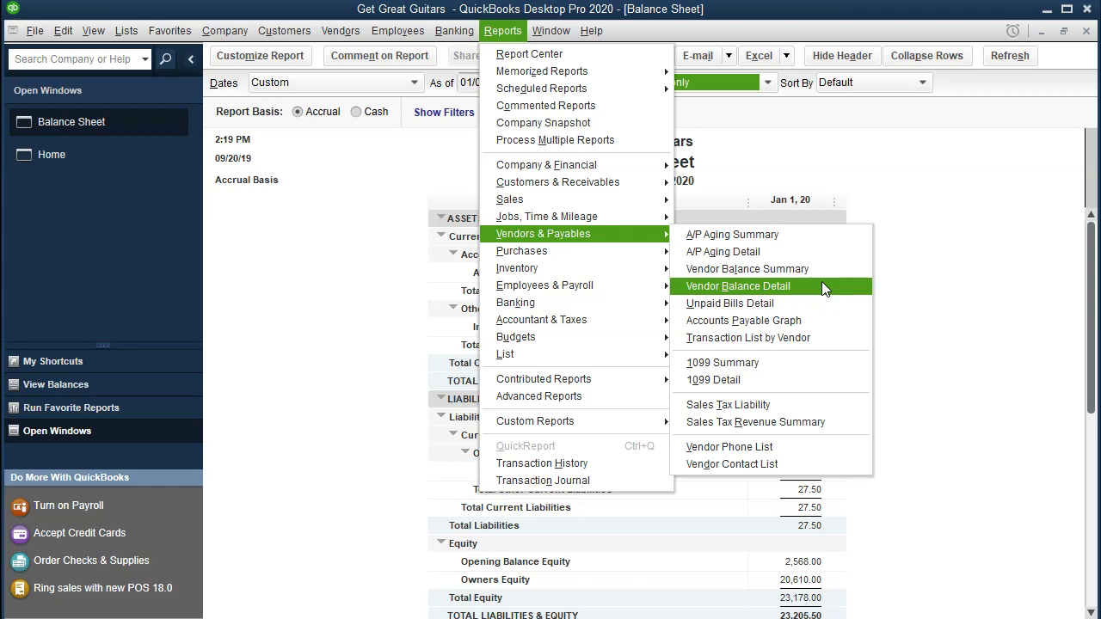
click(344, 266)
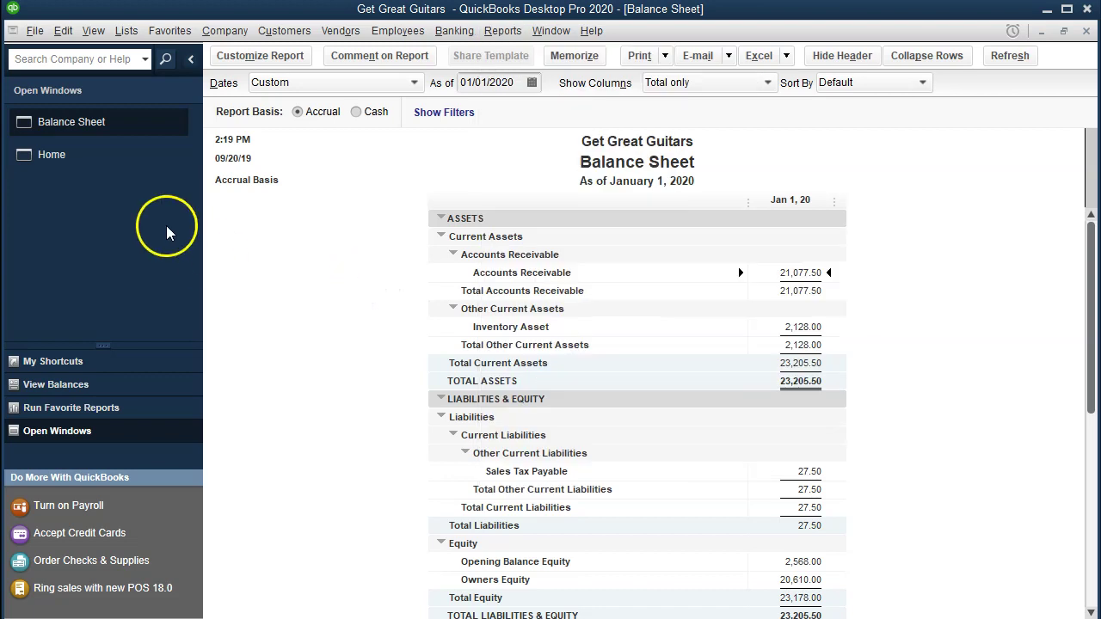
Step: Return to the Home page and open the Vendor Center
click(94, 165)
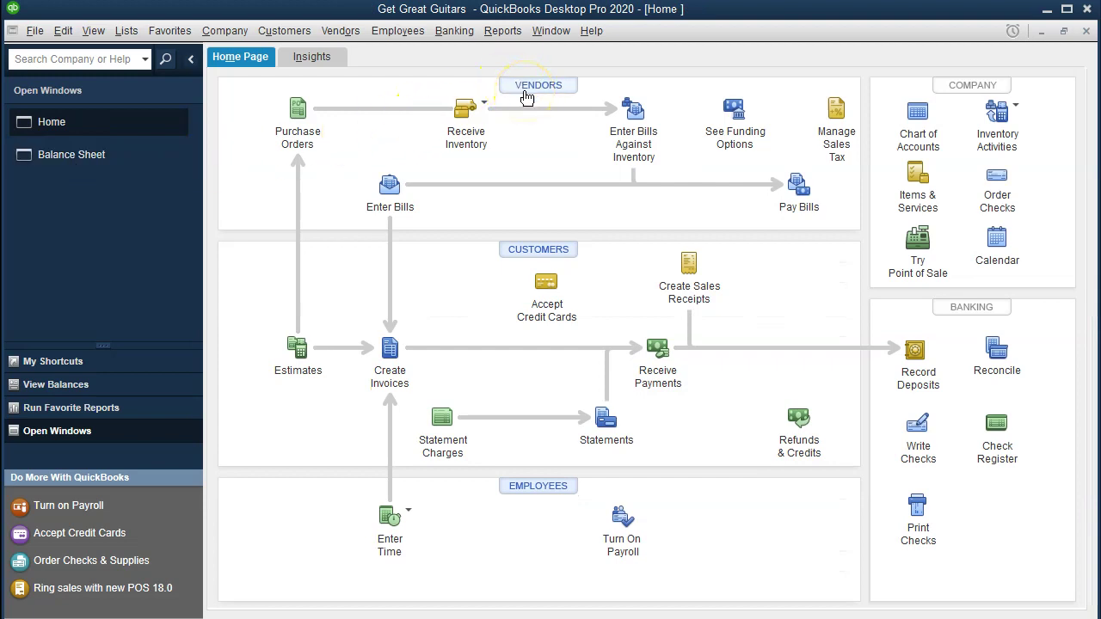
click(357, 36)
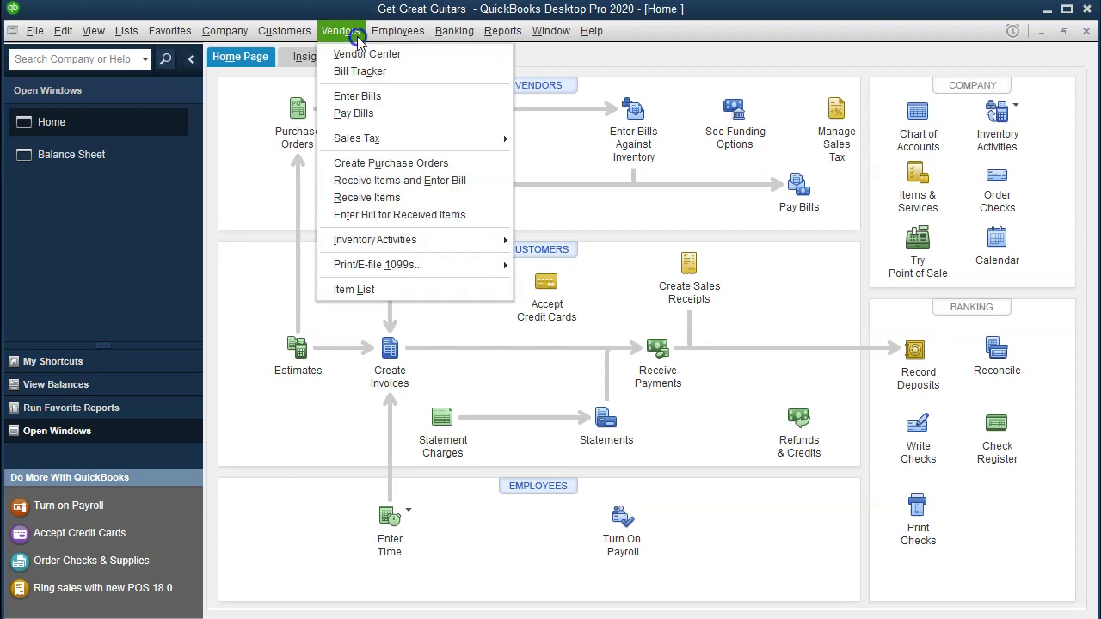
click(411, 54)
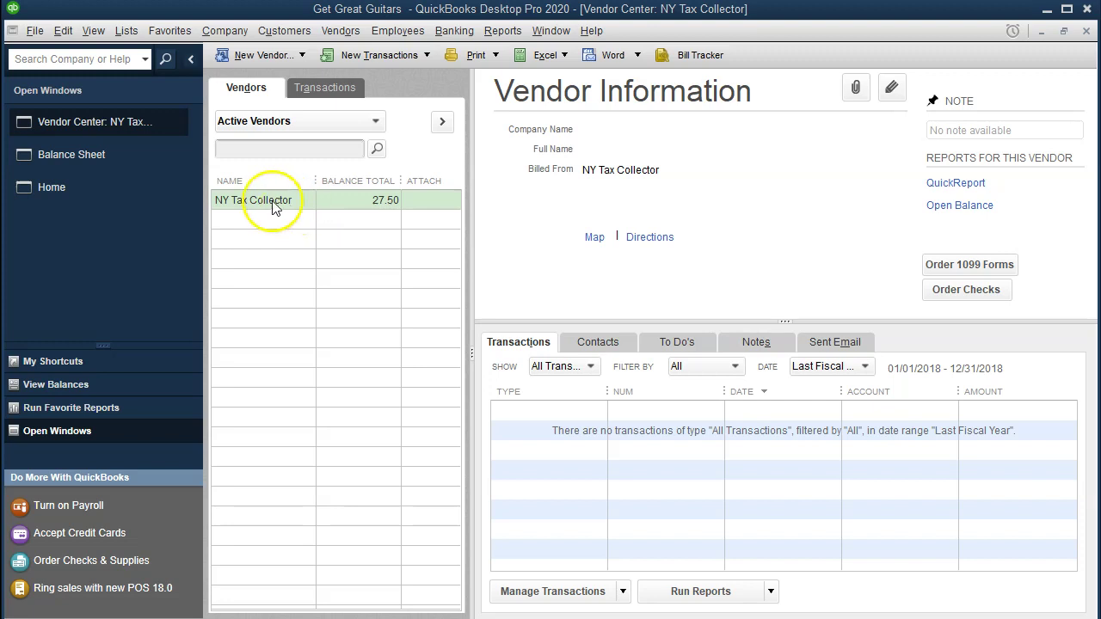
Step: Go back to the Balance Sheet and drill down into the transactions behind the Sales Tax Payable balance
click(132, 160)
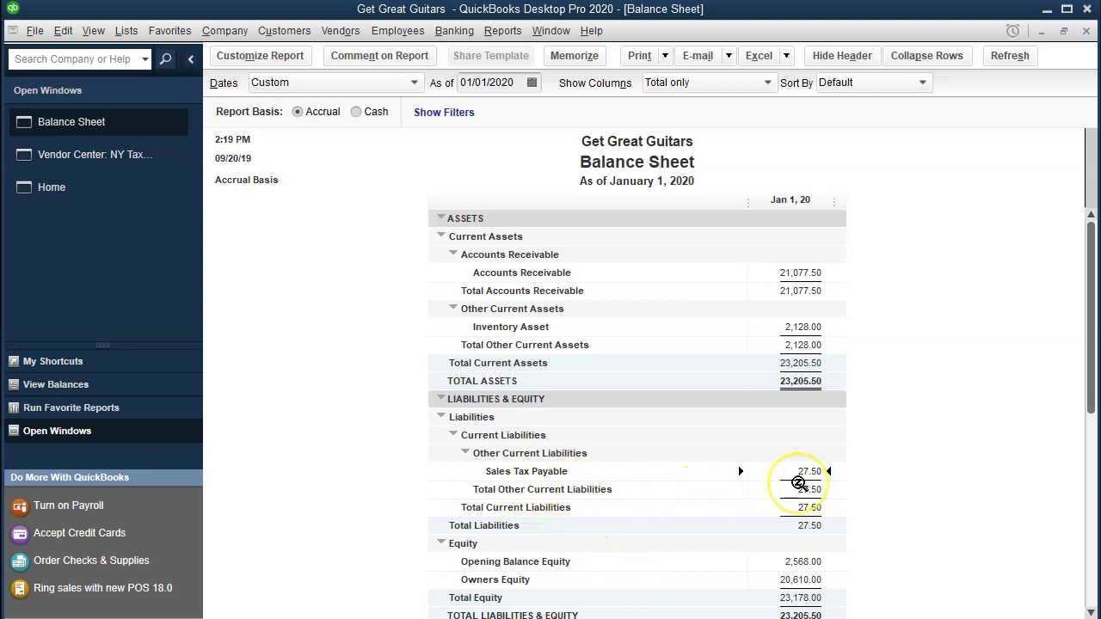
click(808, 472)
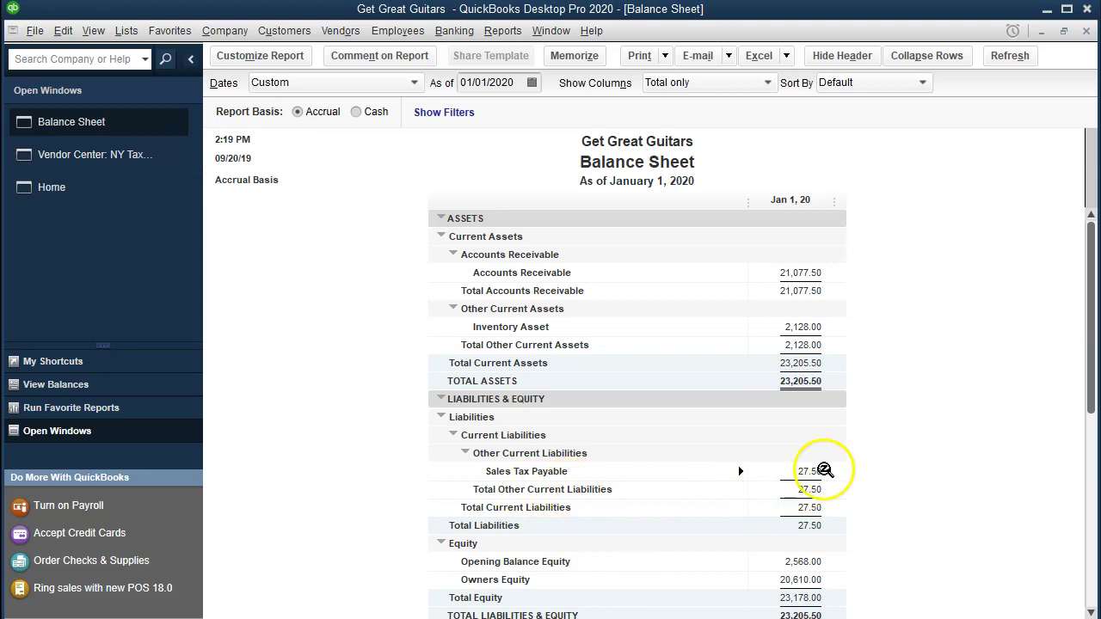
double_click(809, 472)
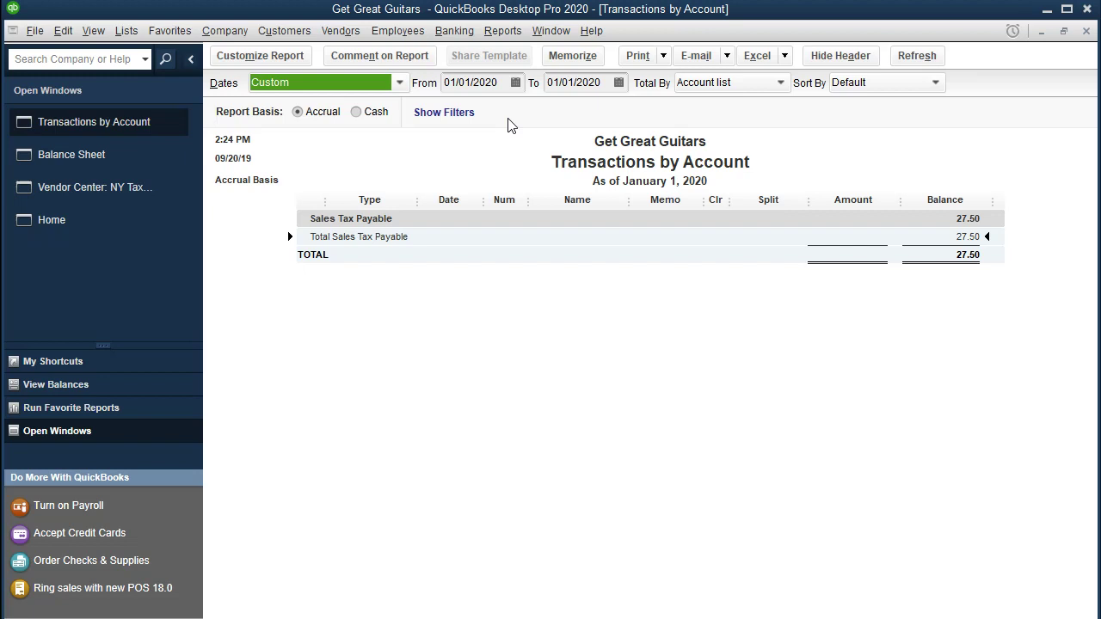
Step: Set the start date of the Transactions by Account report to 01/01/2019
click(502, 83)
key(BackSpace)
key(BackSpace)
text(19)
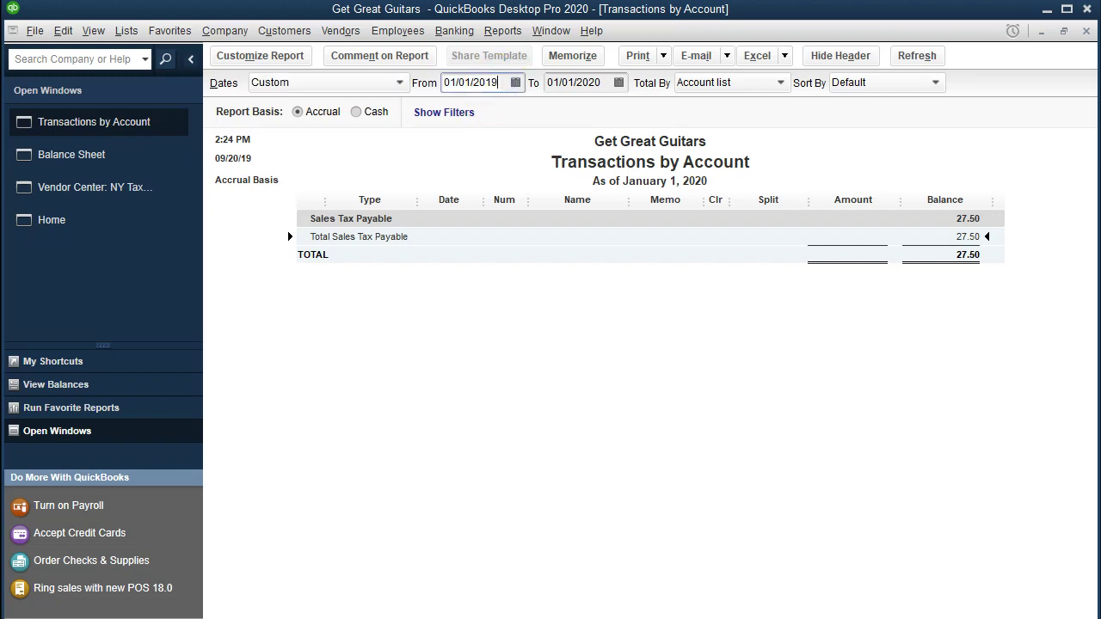
key(Tab)
click(557, 187)
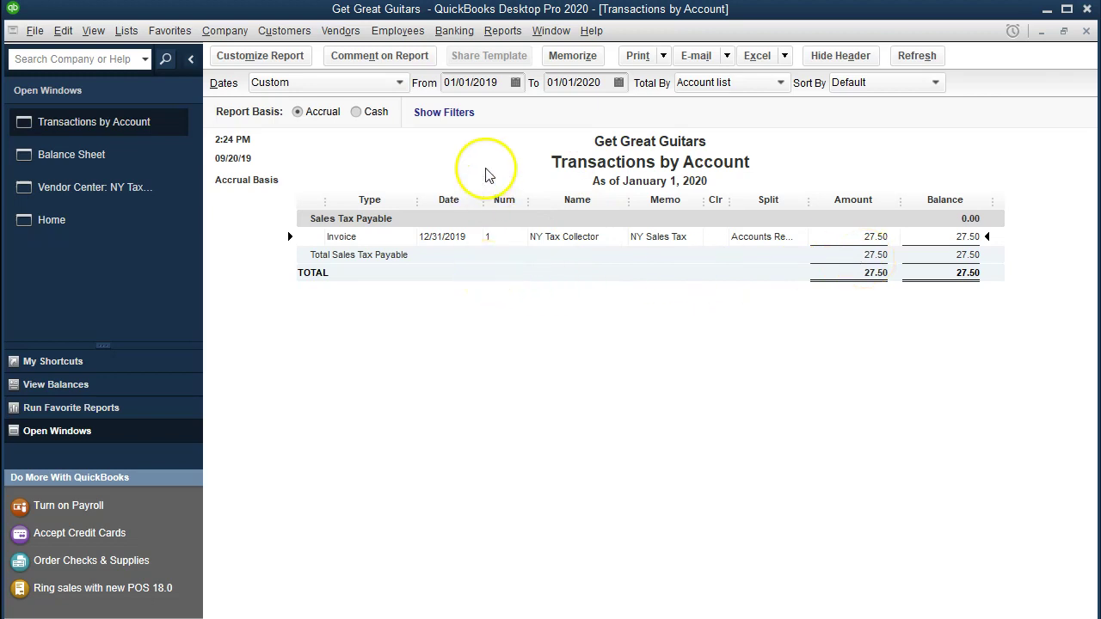
Step: Open the invoice dated 12/31/2019 from the Sales Tax Payable transactions, delete it and confirm the deletion
double_click(868, 234)
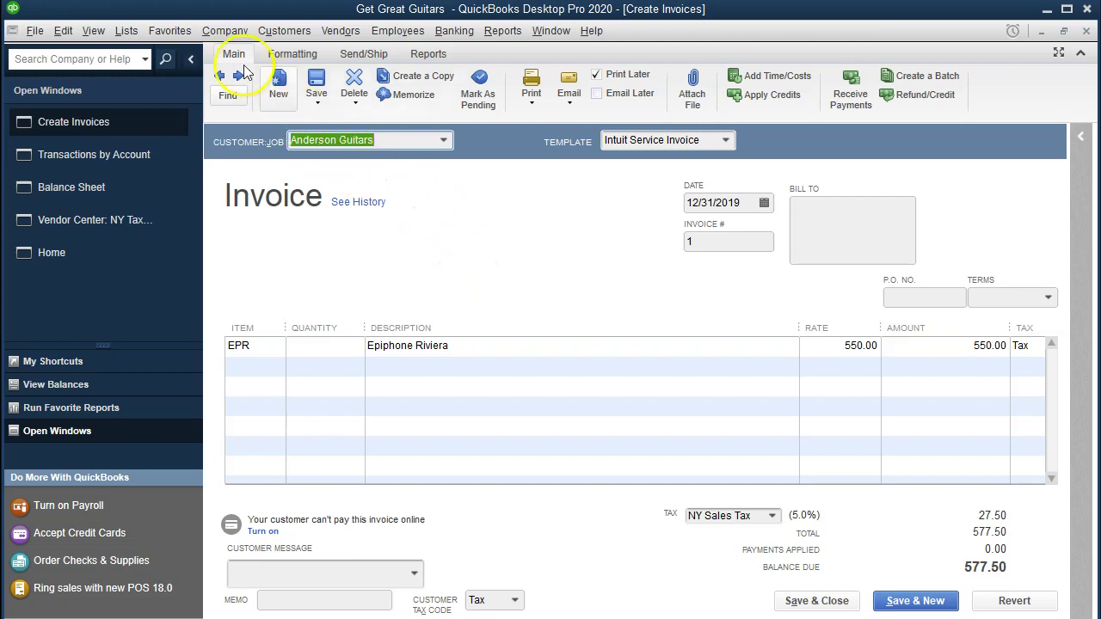
click(353, 83)
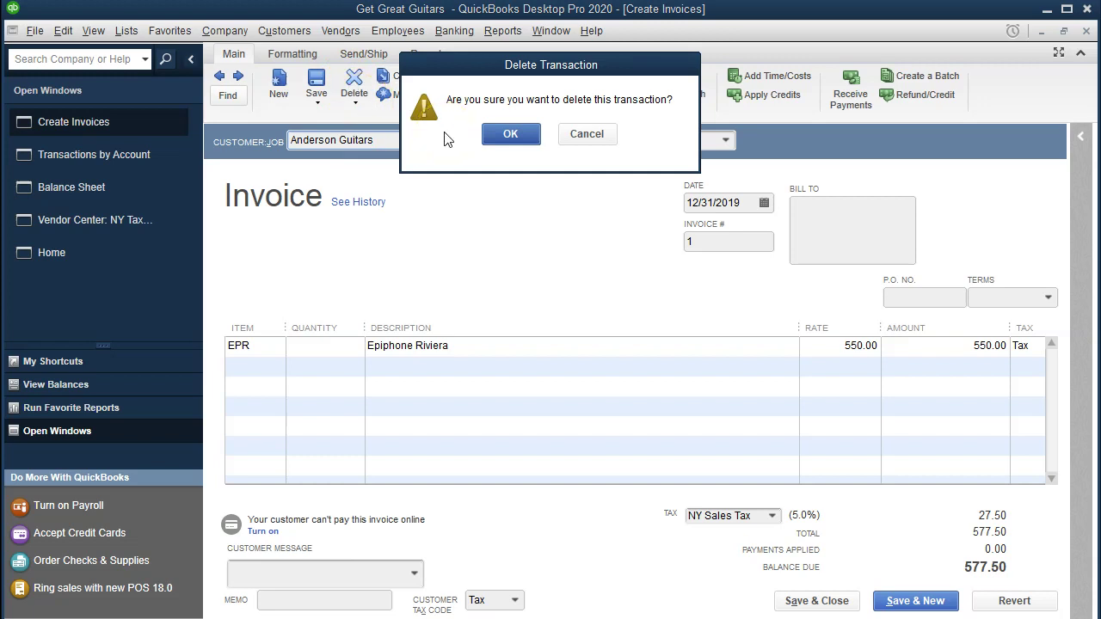
click(512, 140)
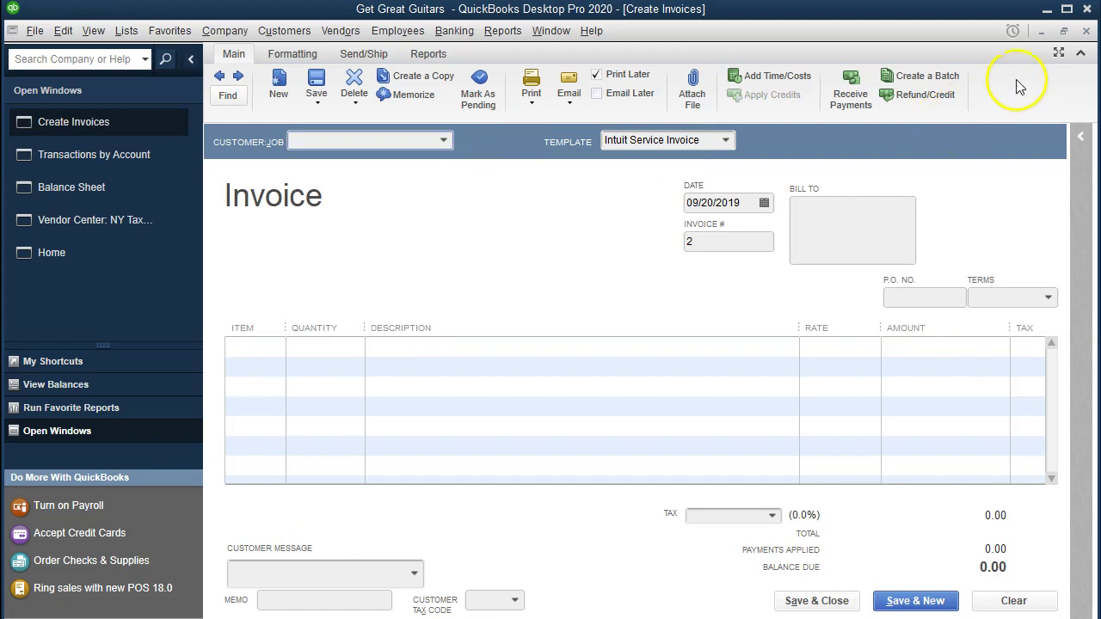
Step: Close the invoice form and the Transactions by Account report without memorizing the report
click(1086, 30)
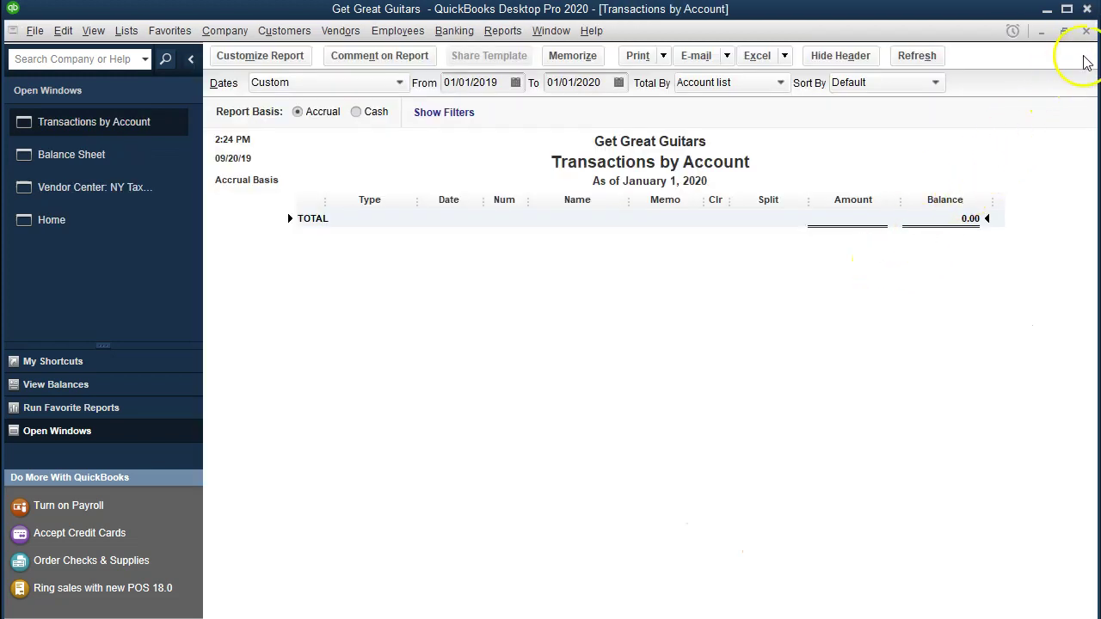
click(1086, 30)
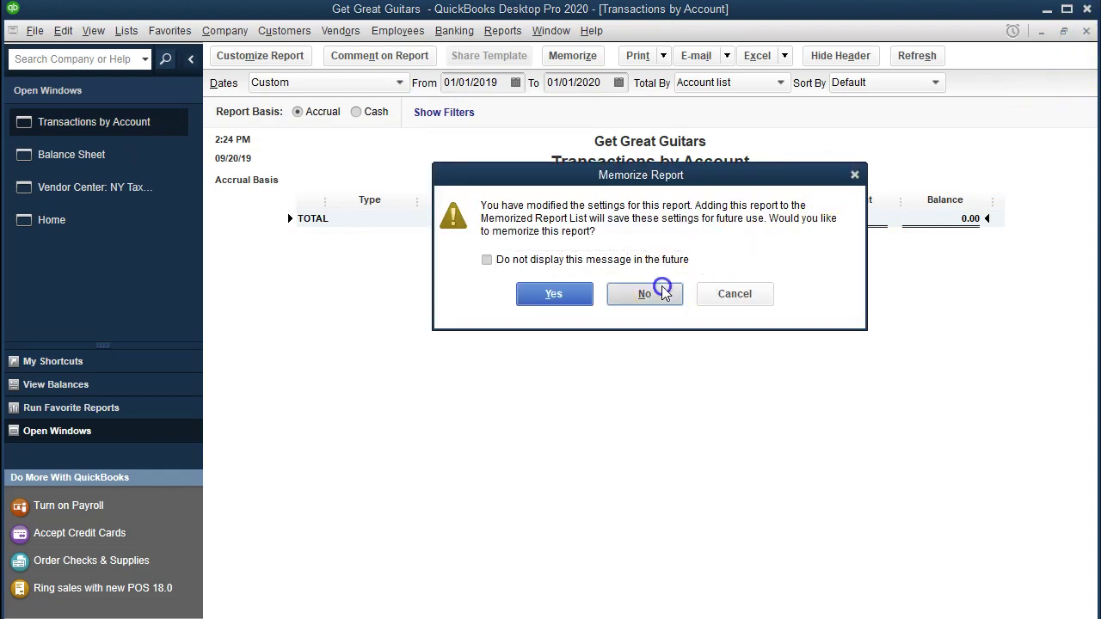
click(659, 291)
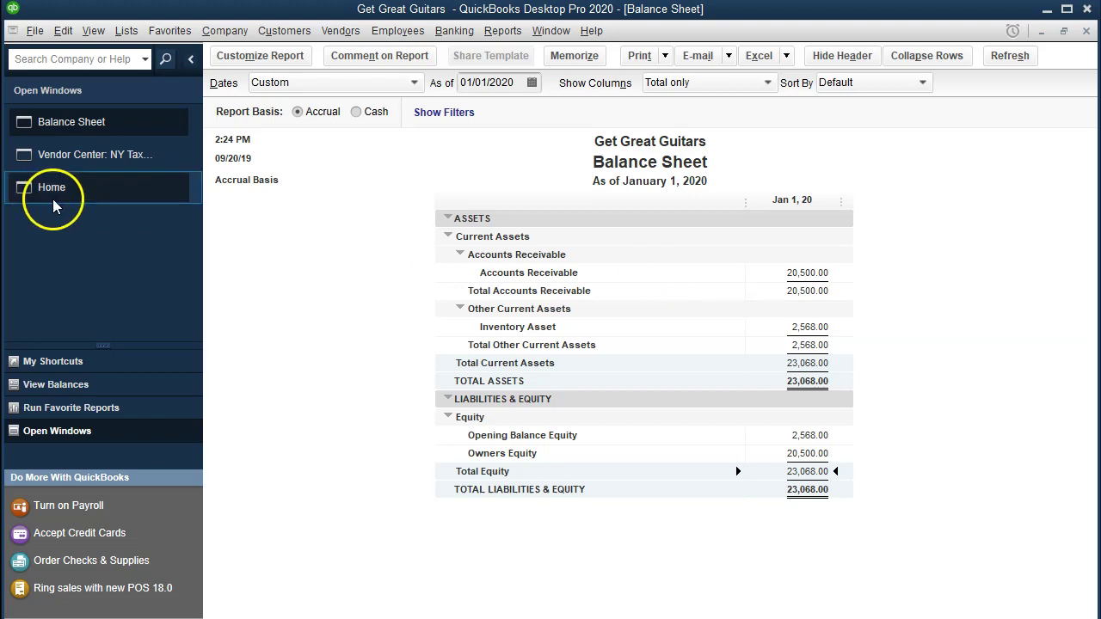
Step: Create a new vendor record from the Vendor Center with the vendor name Epiphone
click(88, 164)
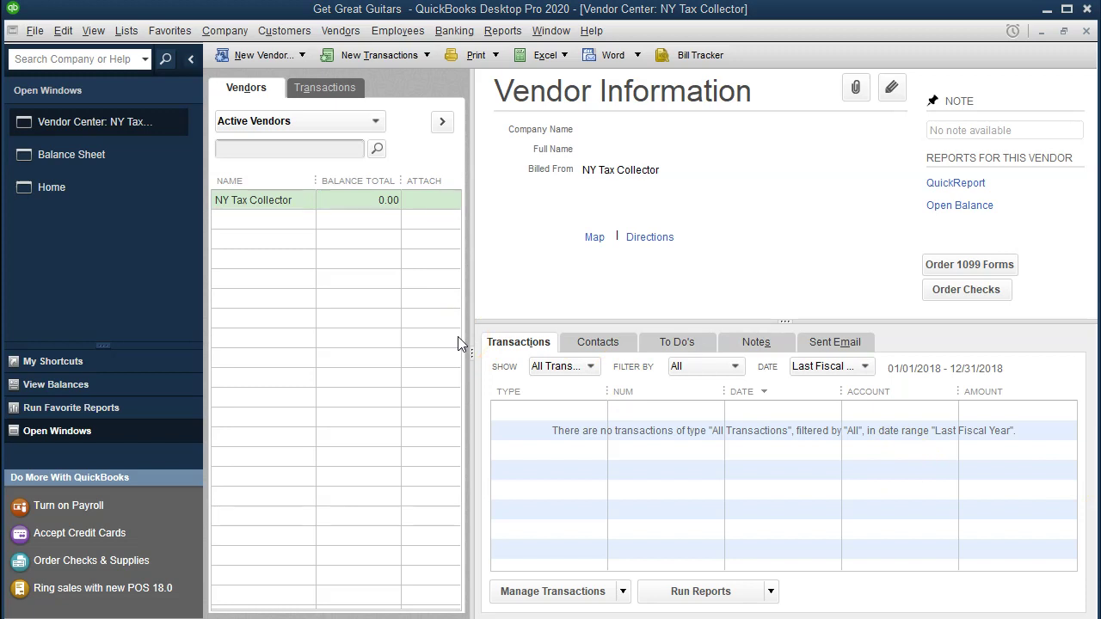
click(302, 55)
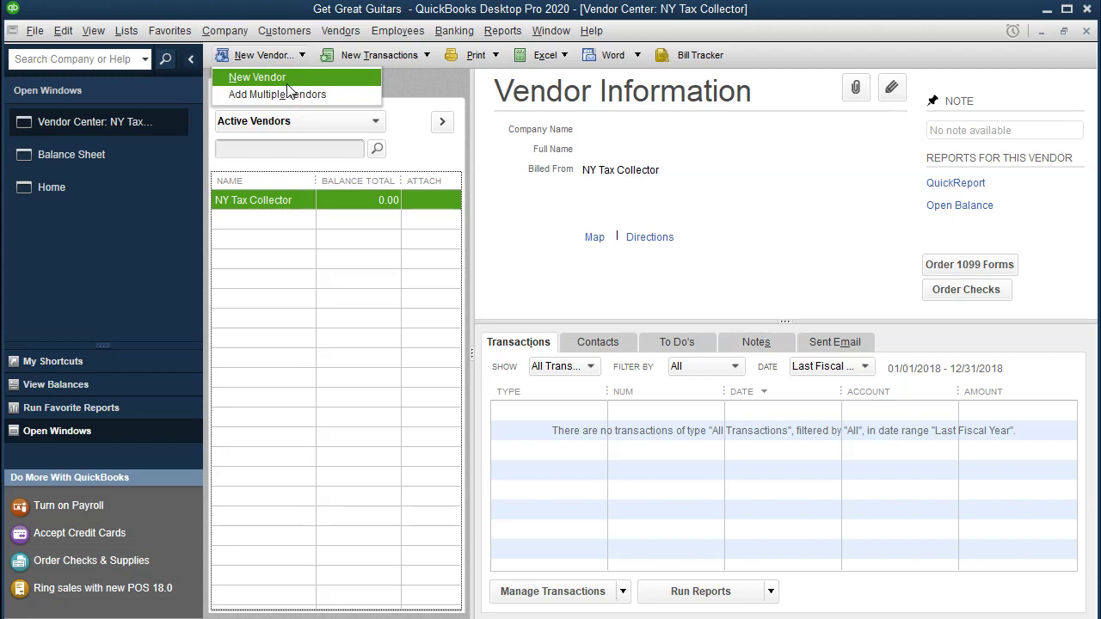
click(287, 81)
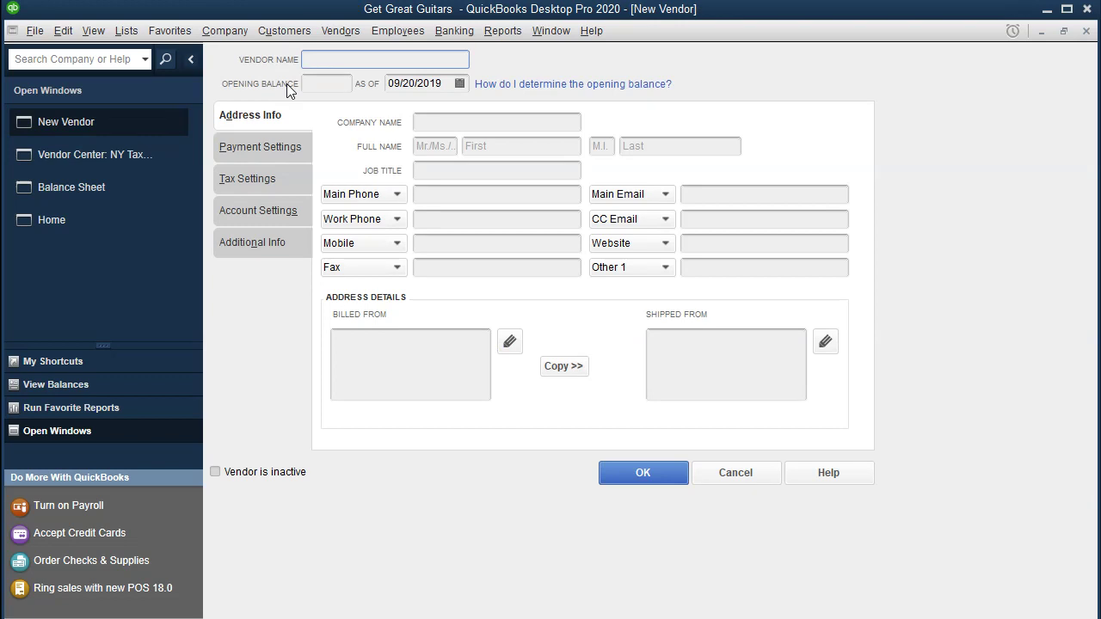
text(Epiphone)
key(Tab)
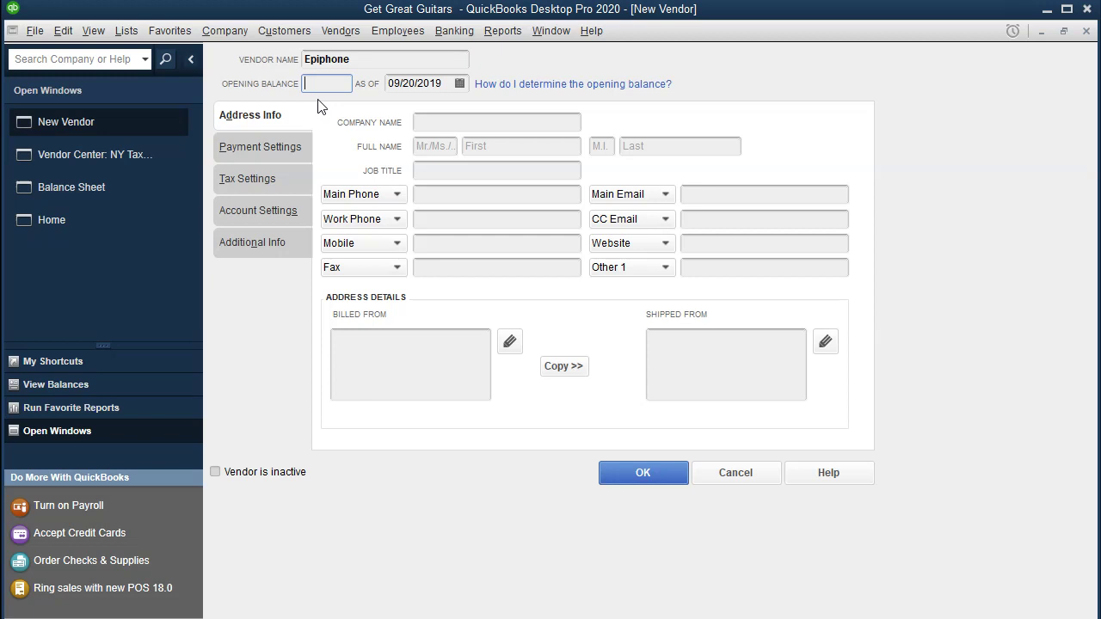
Step: Give the new vendor an opening balance of 15,000 as of 12/31/2019 and the company name Epihone
text(15000)
key(Tab)
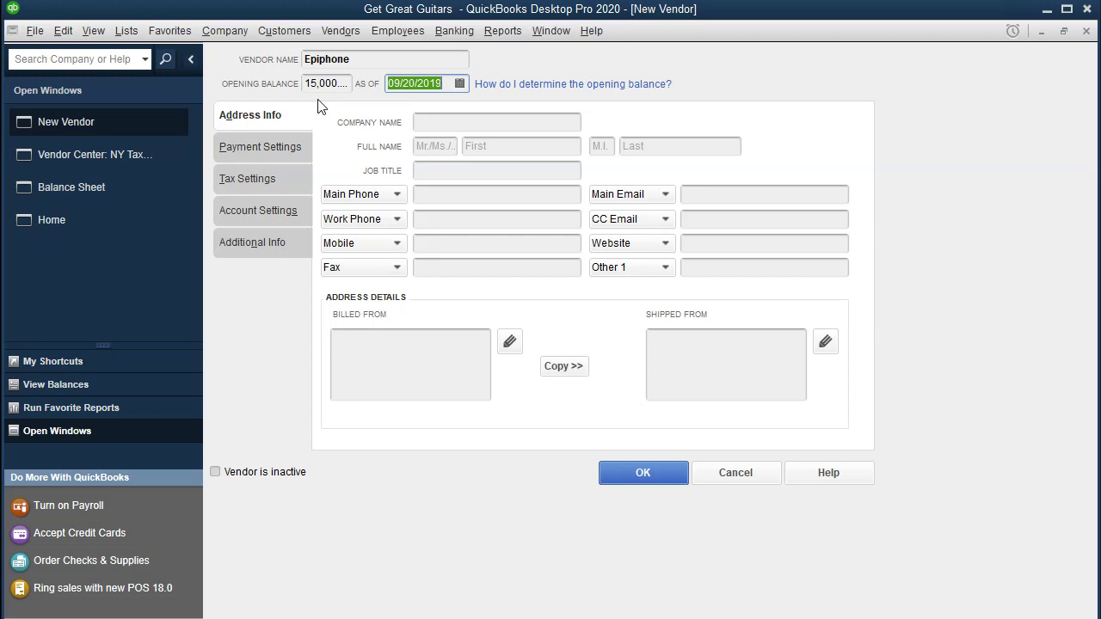
text(123119)
key(Tab)
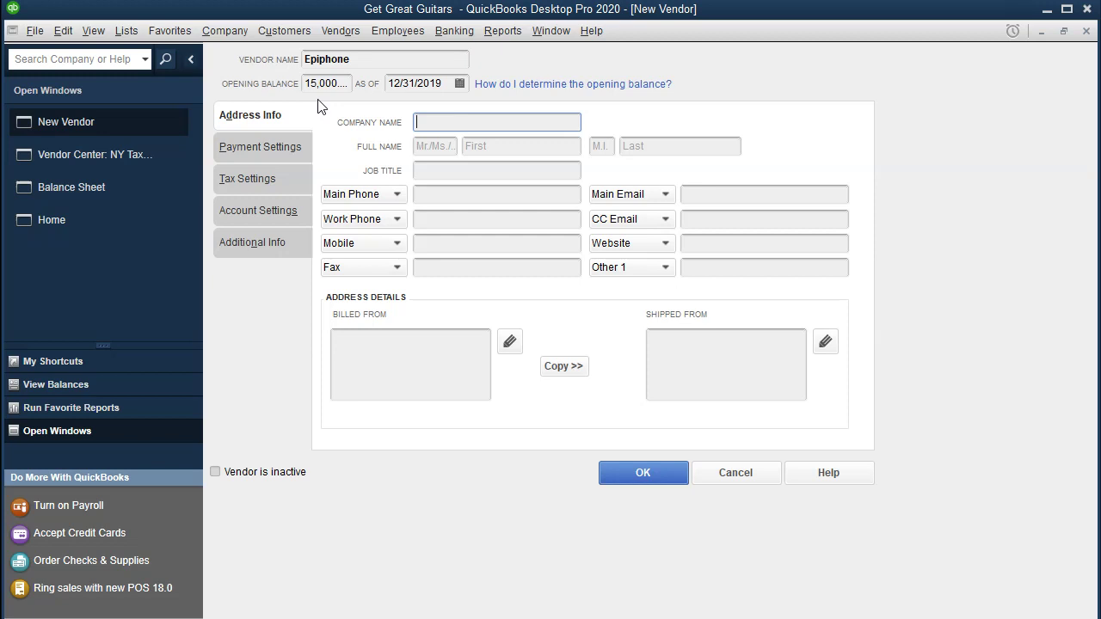
text(Epiphone)
key(Tab)
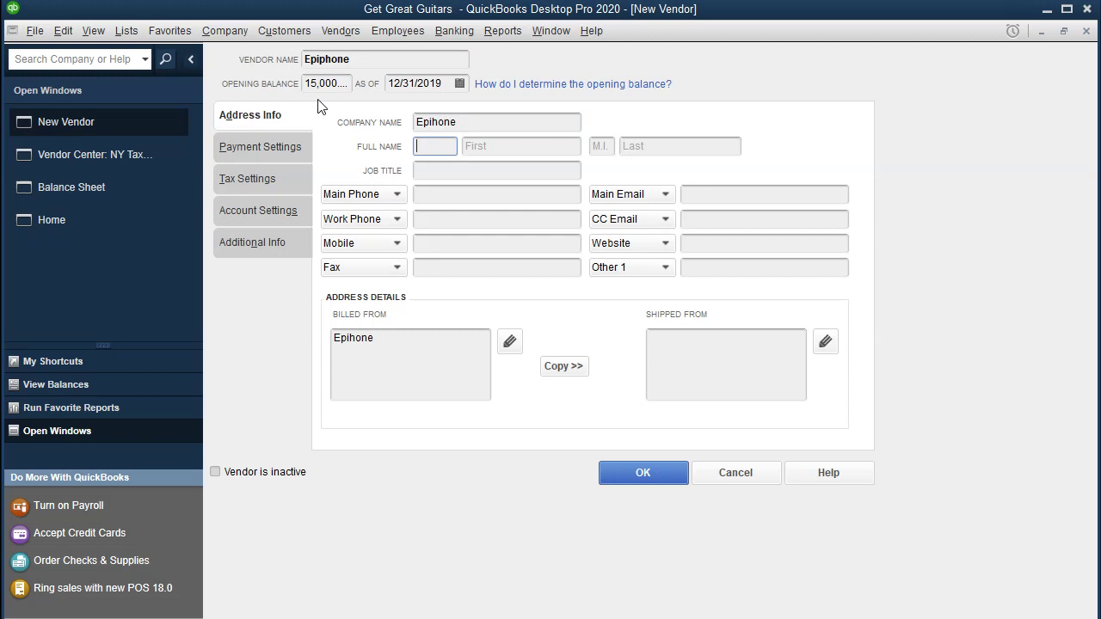
Step: Go through the name, job title, phone, email and address fields of the new vendor's address information, leaving them blank
key(Tab)
key(Tab)
key(Tab)
key(Tab)
key(Tab)
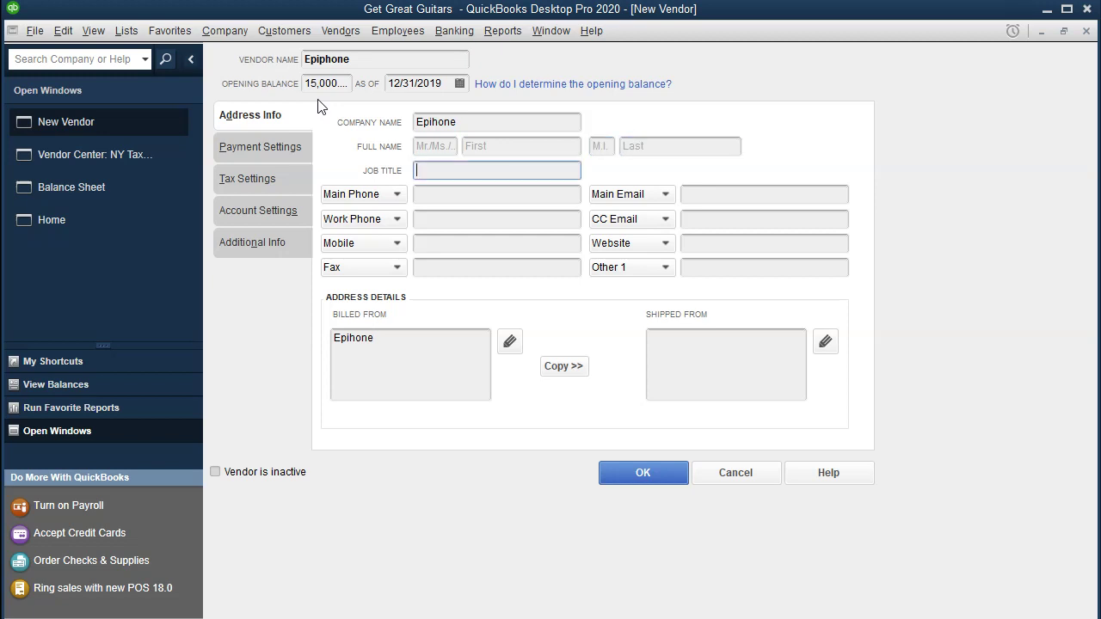
key(Tab)
key(Tab)
key(Tab)
key(Tab)
key(Tab)
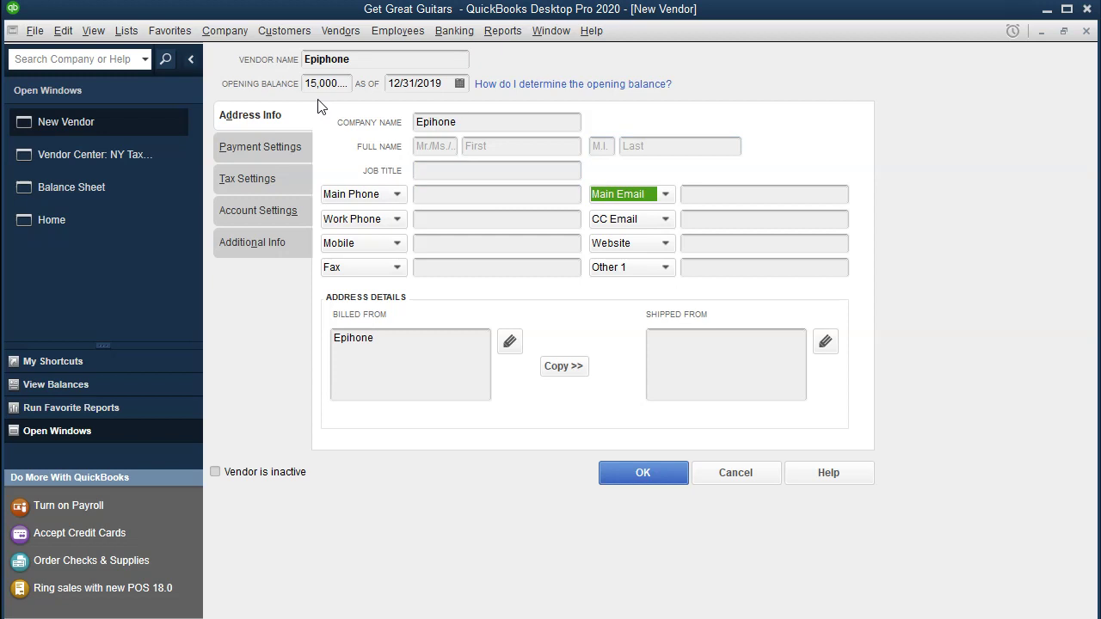
key(Tab)
key(Tab)
key(Tab)
key(Tab)
key(Tab)
key(Tab)
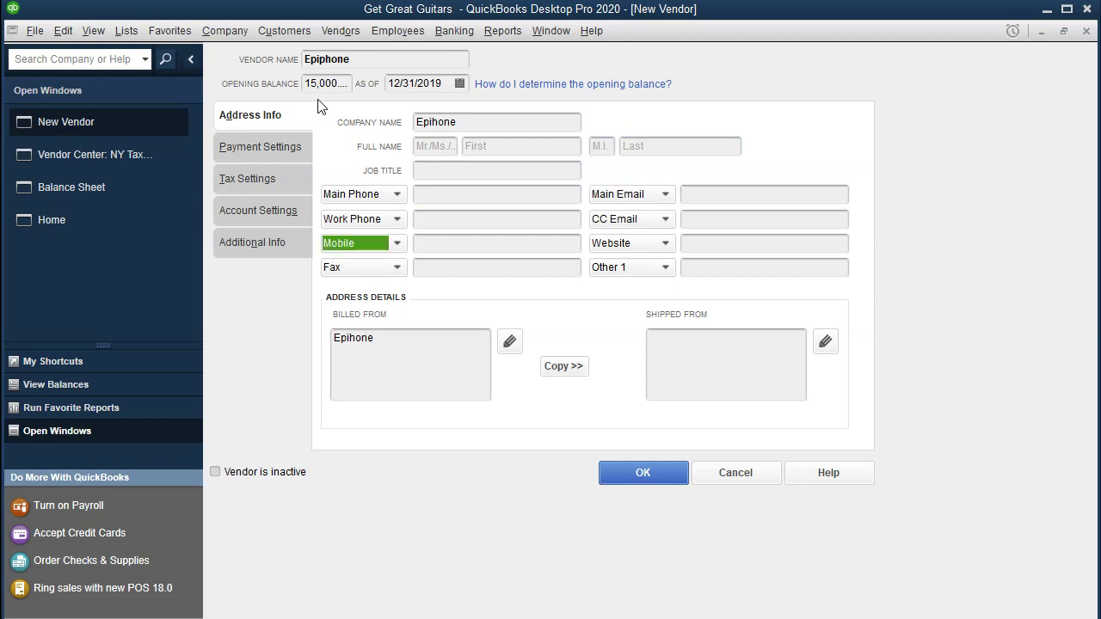
key(Tab)
key(Tab)
key(Tab)
key(Tab)
key(Tab)
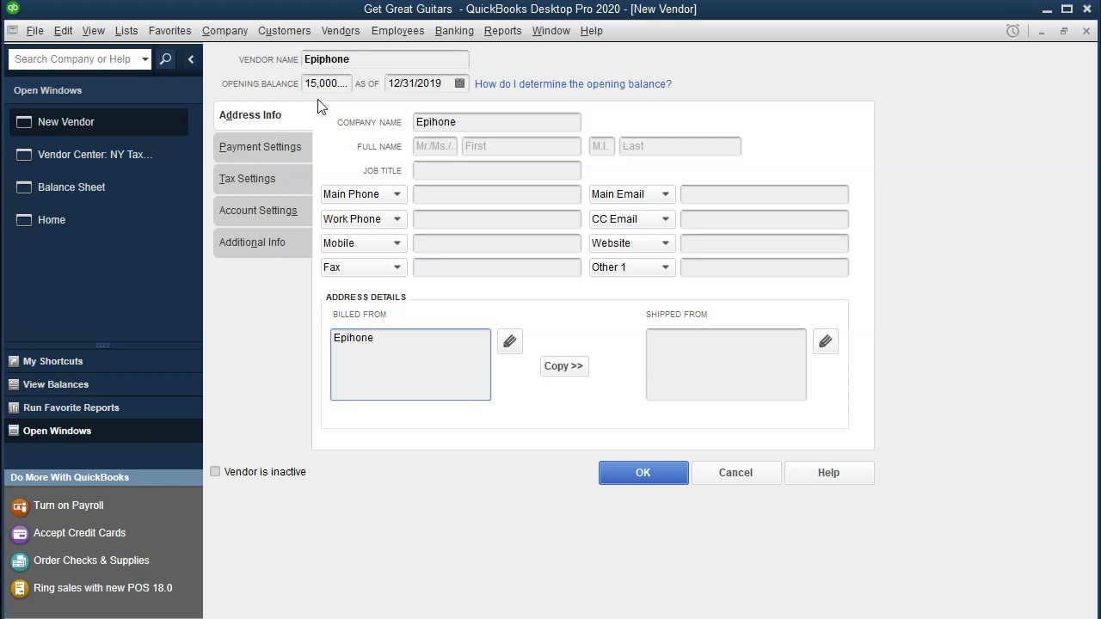
key(Tab)
key(Tab)
key(Tab)
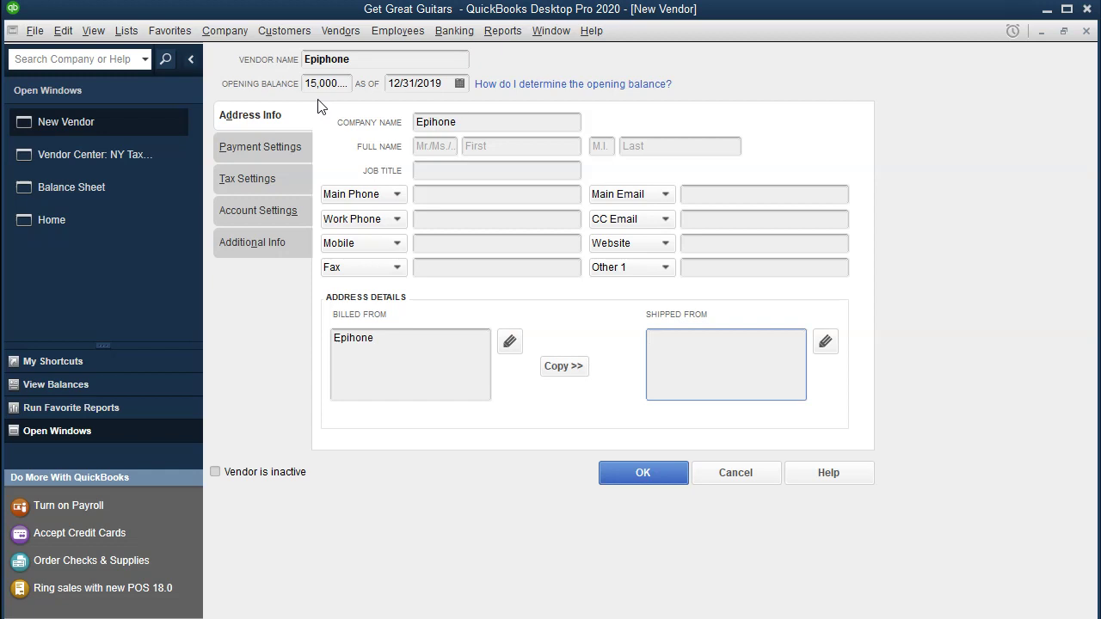
Step: Review the new vendor's payment, tax, account and additional information settings without entering anything
click(266, 148)
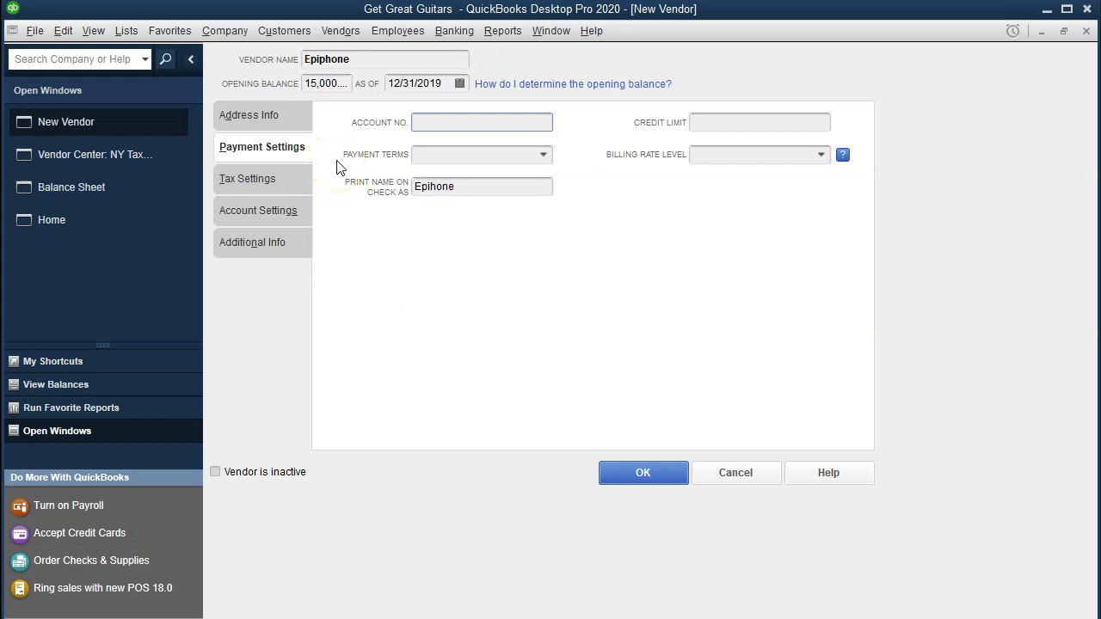
key(Tab)
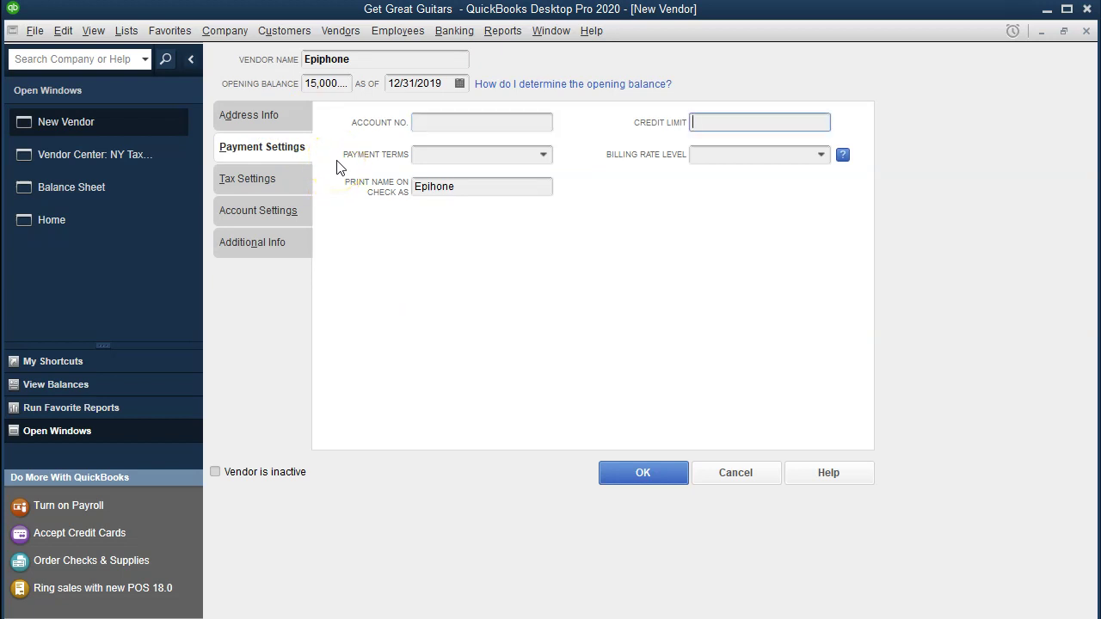
key(Tab)
key(Tab)
key(Tab)
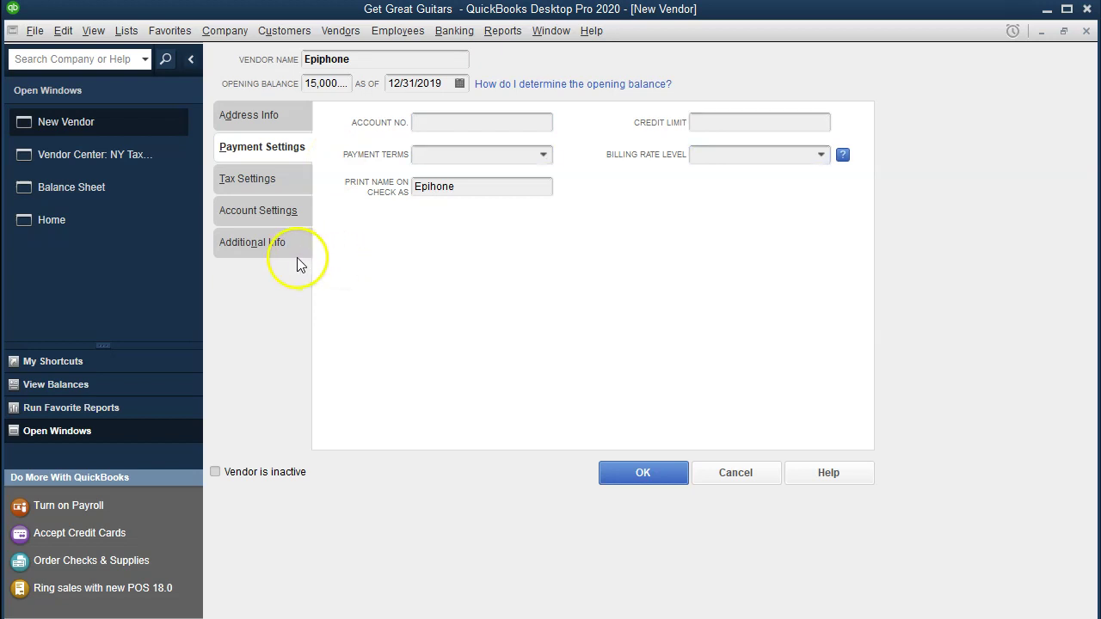
click(249, 178)
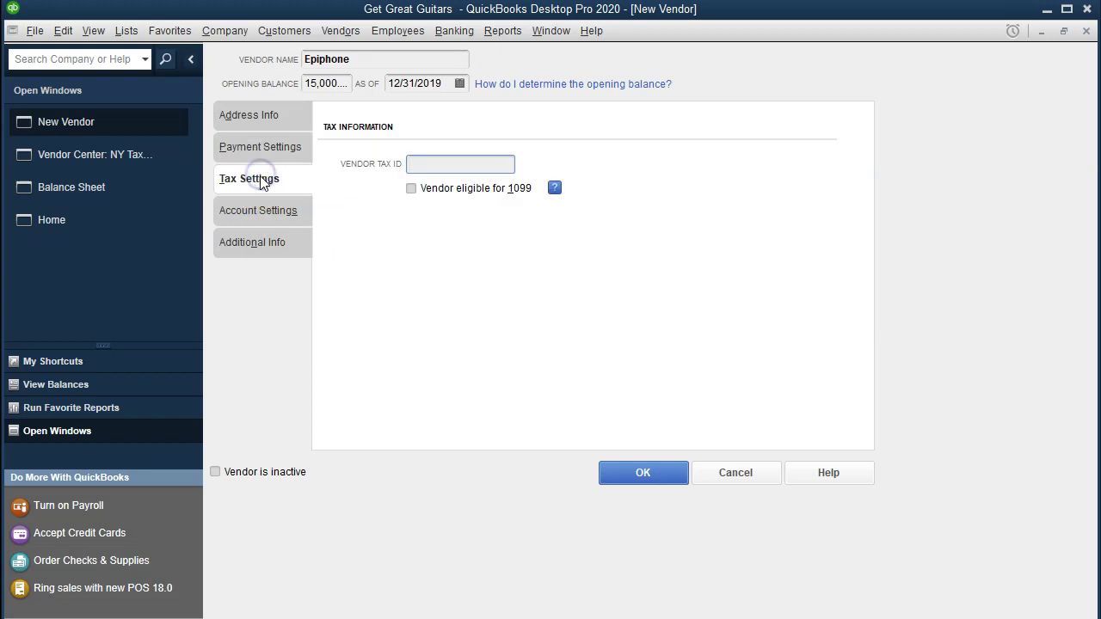
click(361, 250)
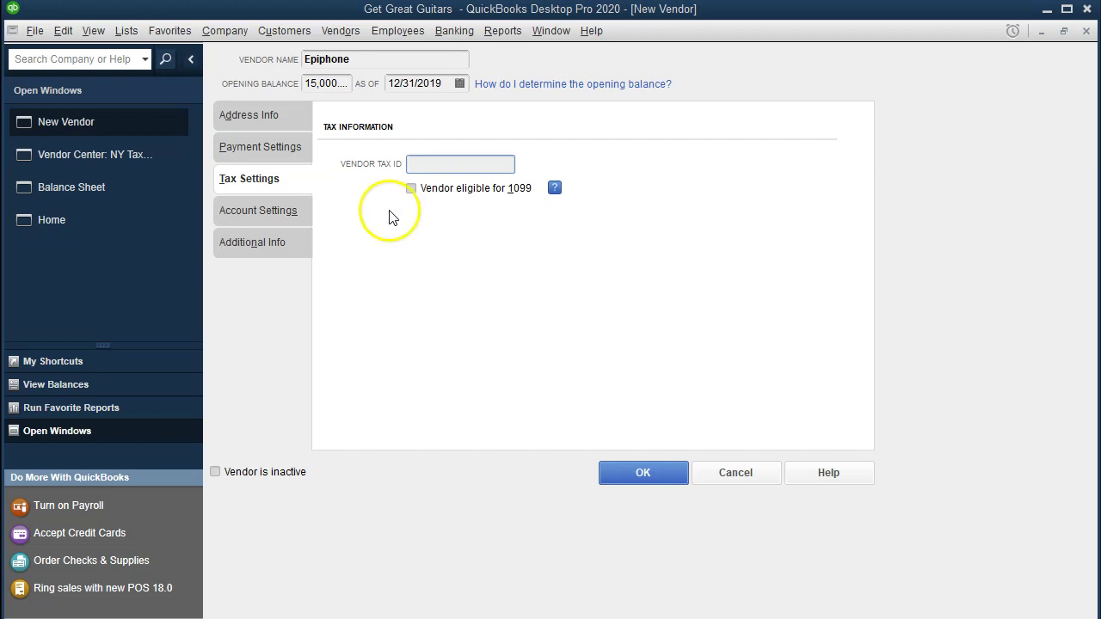
click(270, 212)
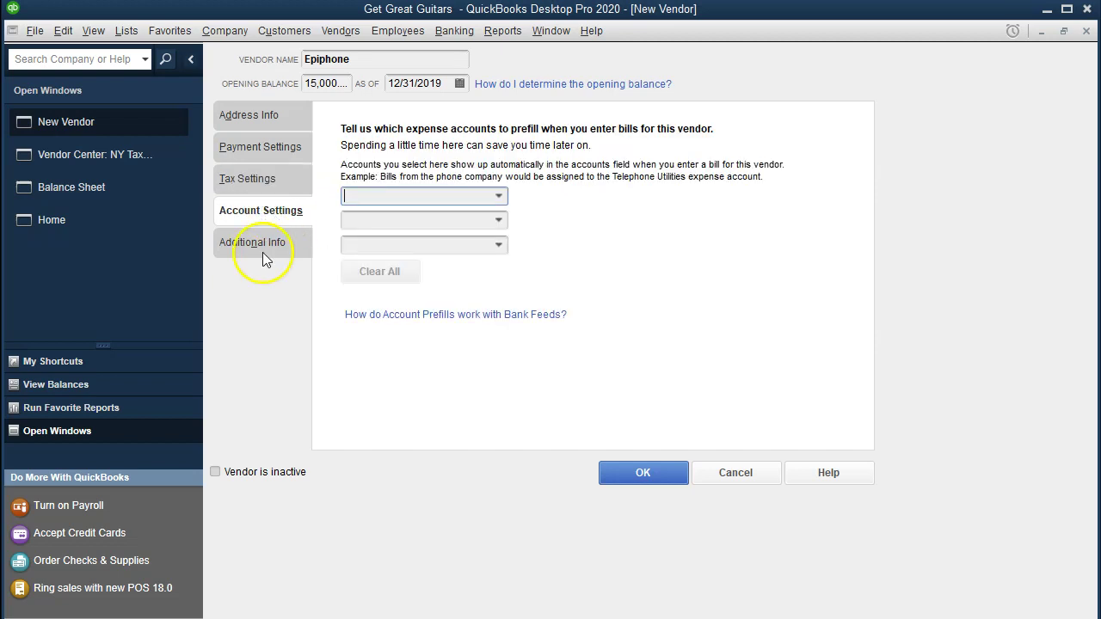
click(262, 250)
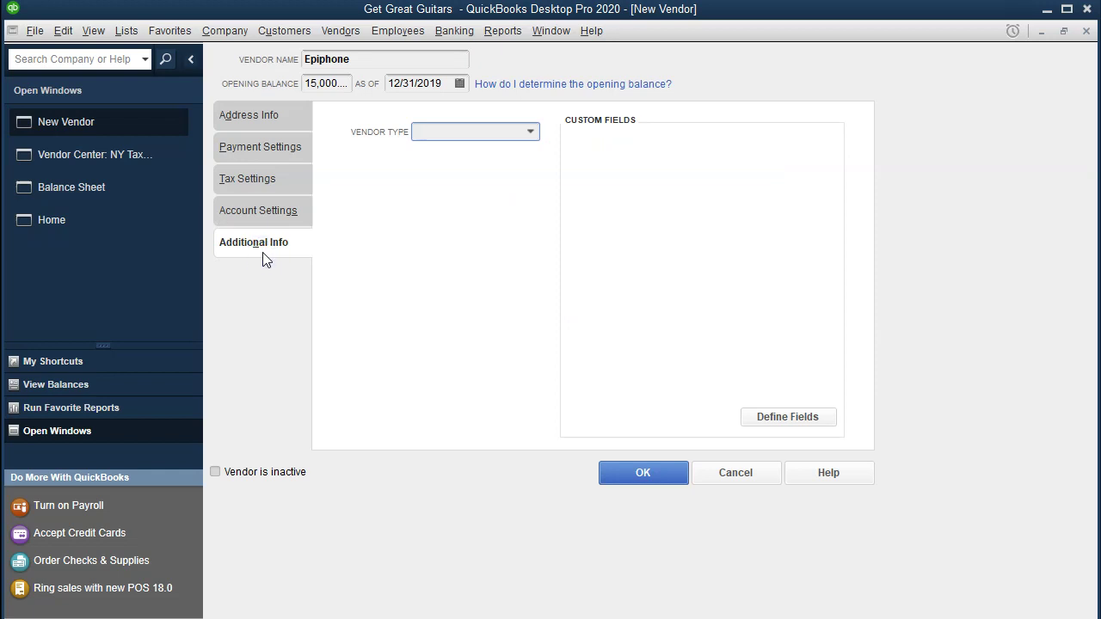
Step: Return to the address information and save the new Epiphone vendor record
click(256, 116)
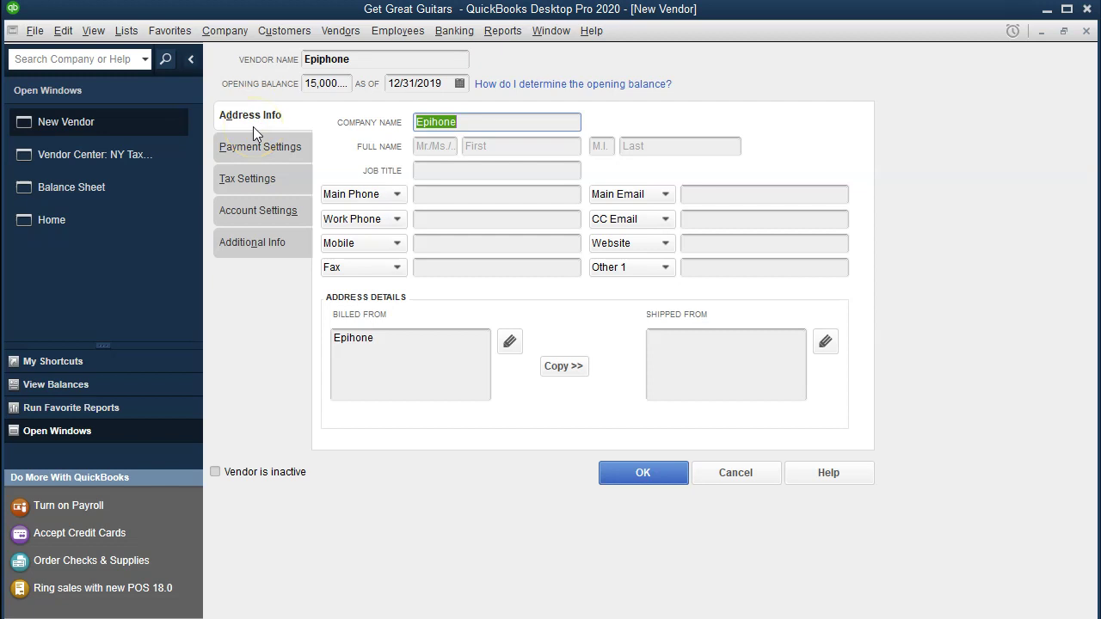
click(654, 472)
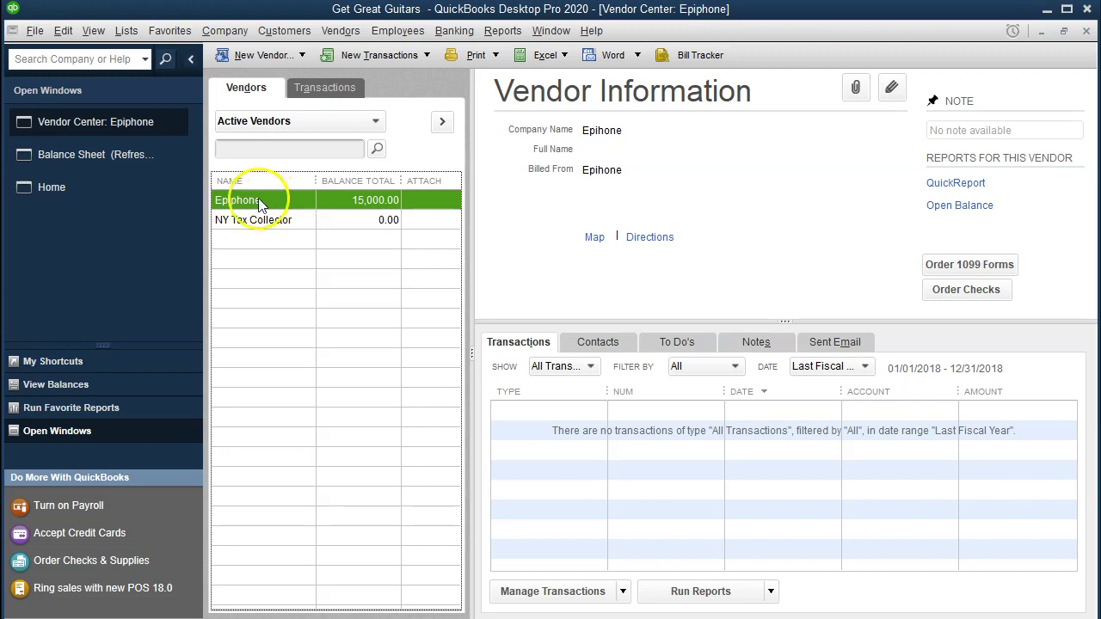
Step: Switch to the Balance Sheet report and examine the asset, Accounts Payable and equity lines
click(143, 160)
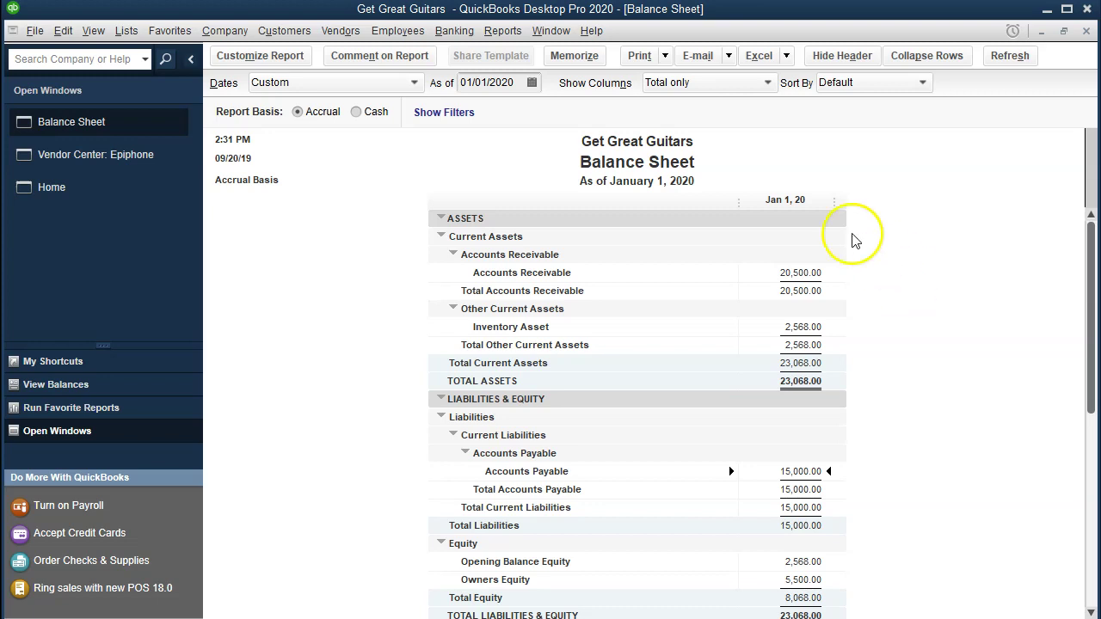
click(813, 272)
key(Down)
key(Down)
key(Down)
key(Down)
key(Down)
key(Down)
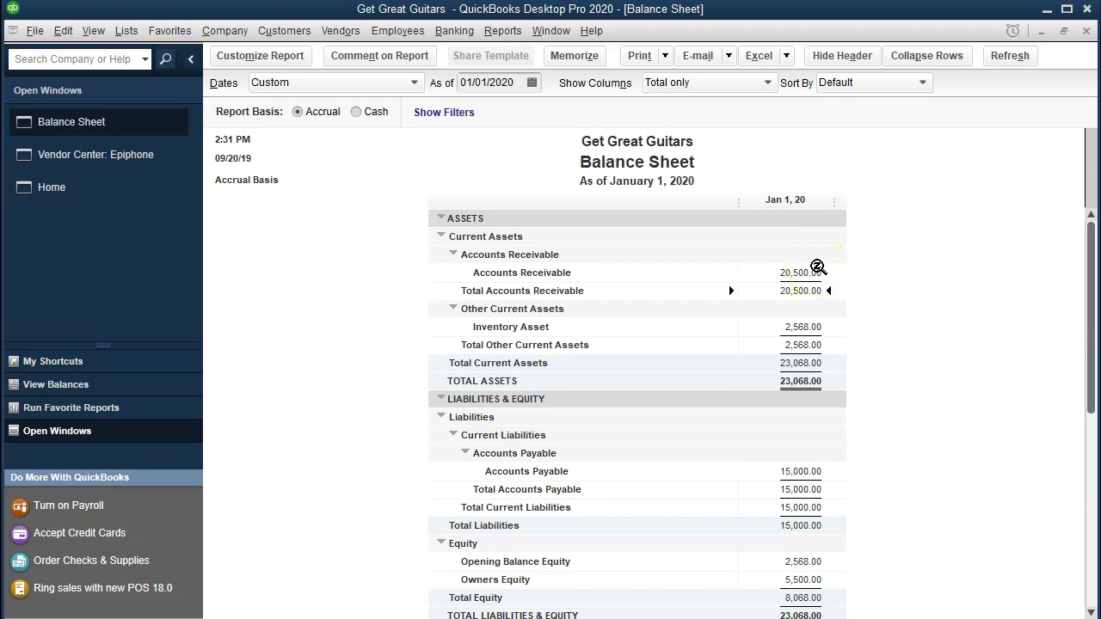
key(Down)
key(Down)
key(Down)
key(Down)
key(Down)
key(Down)
scroll(866, 383, down, 1)
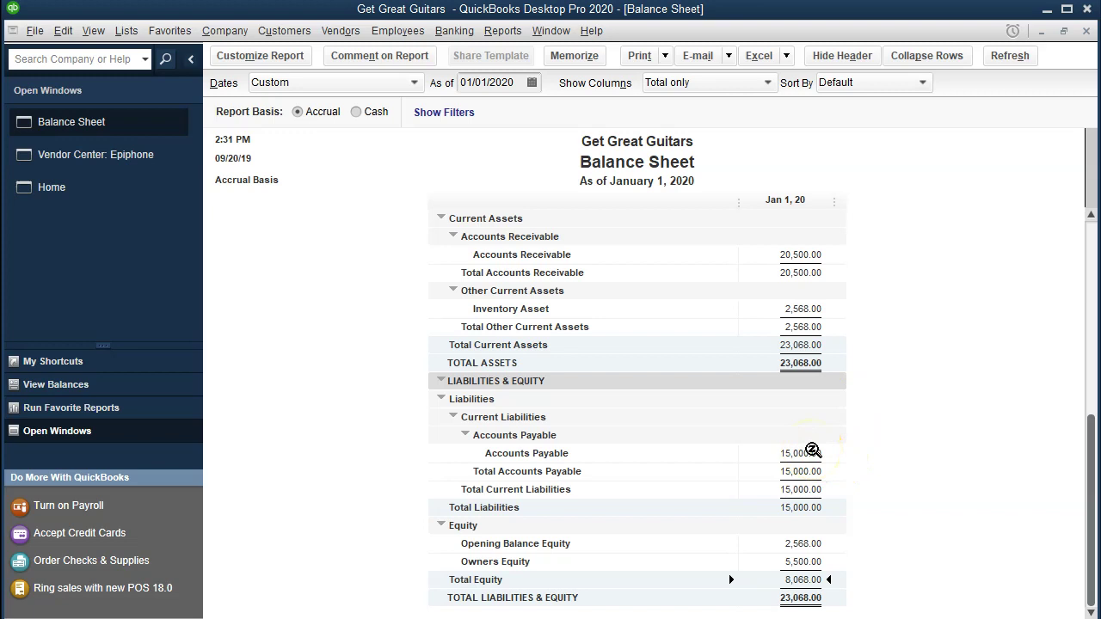
Step: Drill into the Accounts Payable balance and start the Transactions by Account report from 12/31/2009
double_click(813, 451)
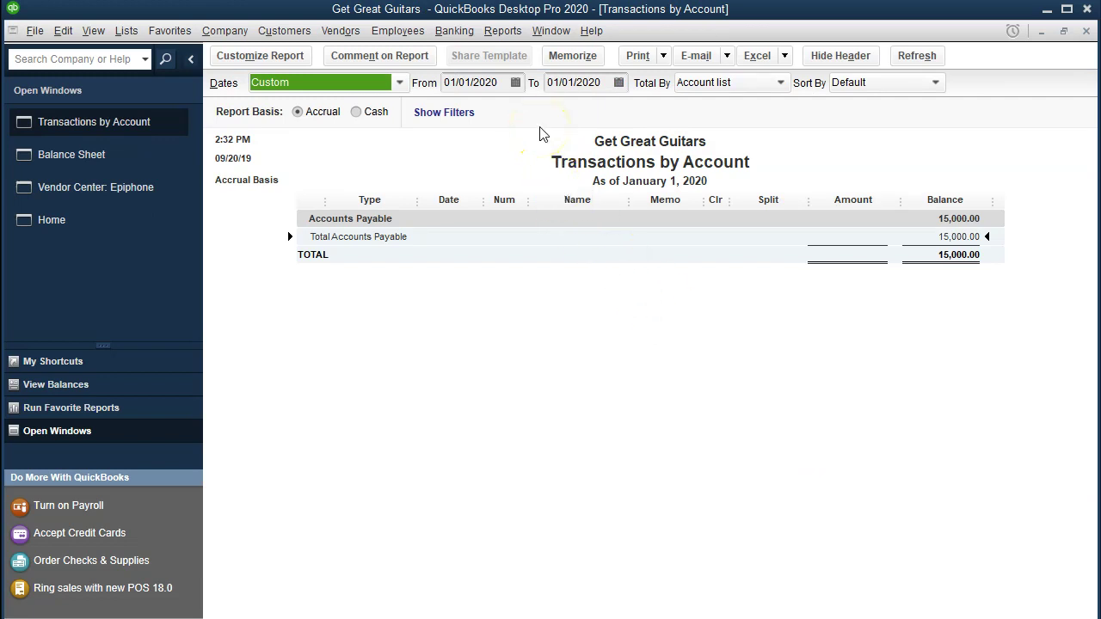
key(Tab)
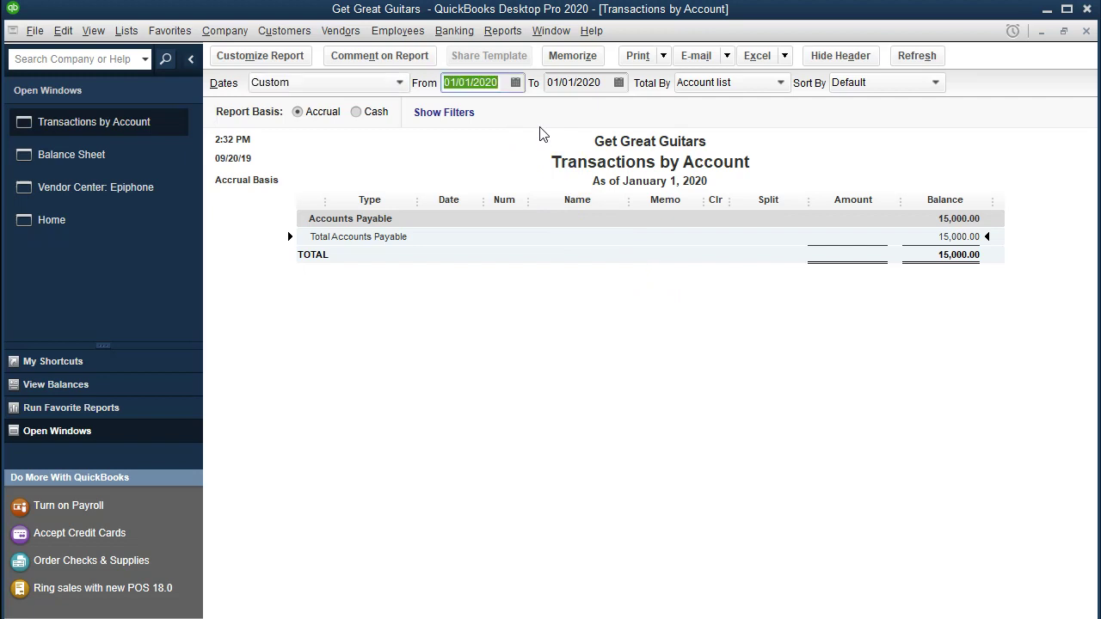
text(12312009)
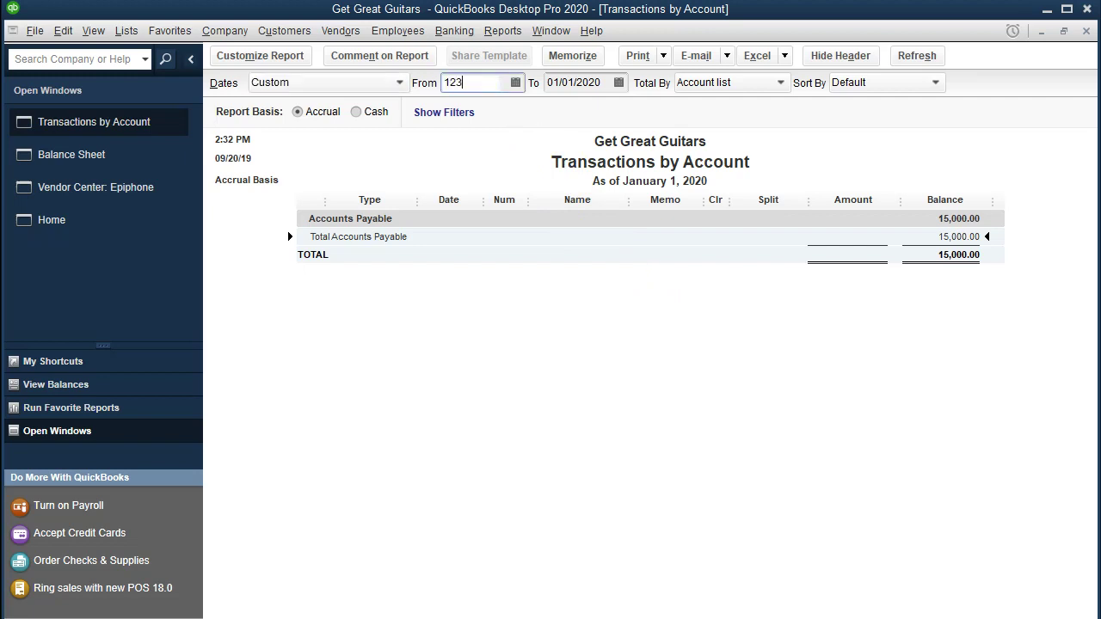
key(Tab)
key(Tab)
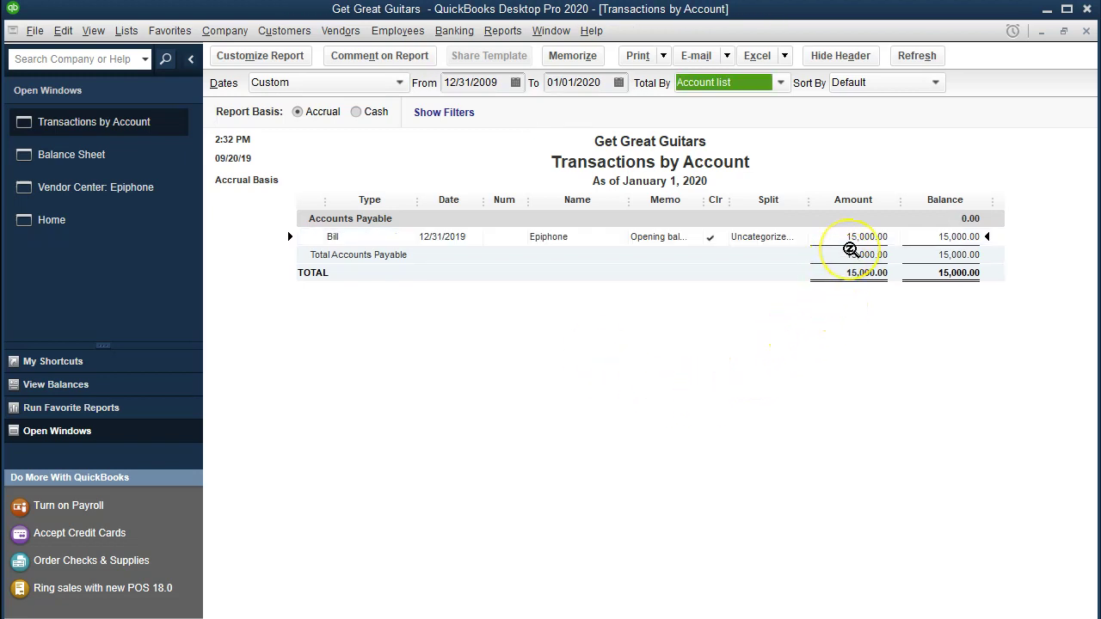
Step: Open the Epiphone opening balance bill dated 12/31/2019 from the report and collapse its vendor summary pane
double_click(333, 242)
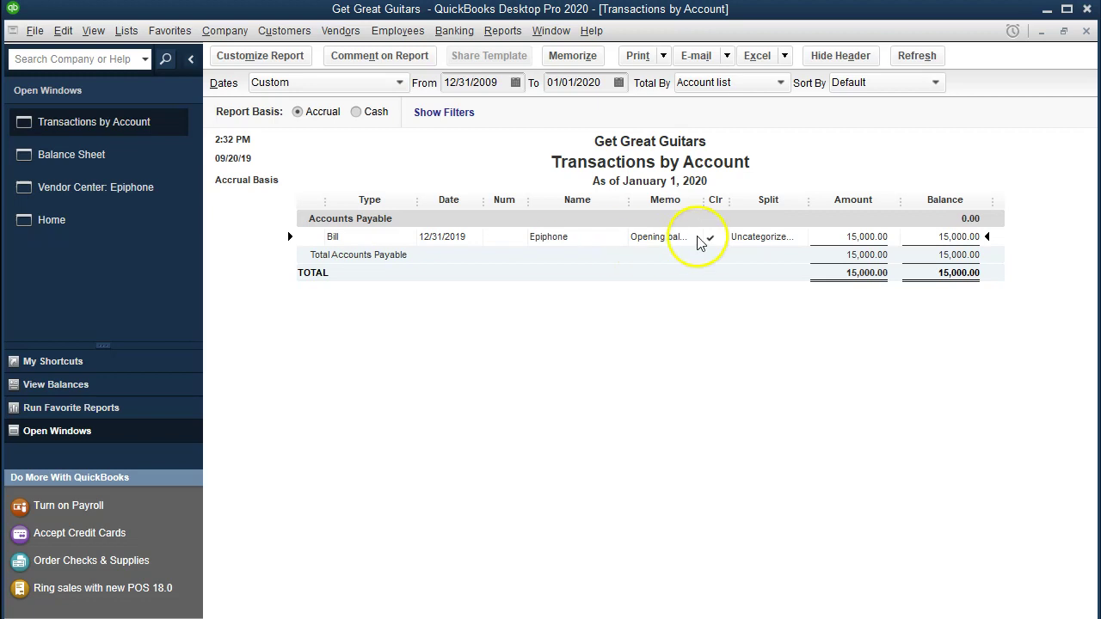
double_click(856, 237)
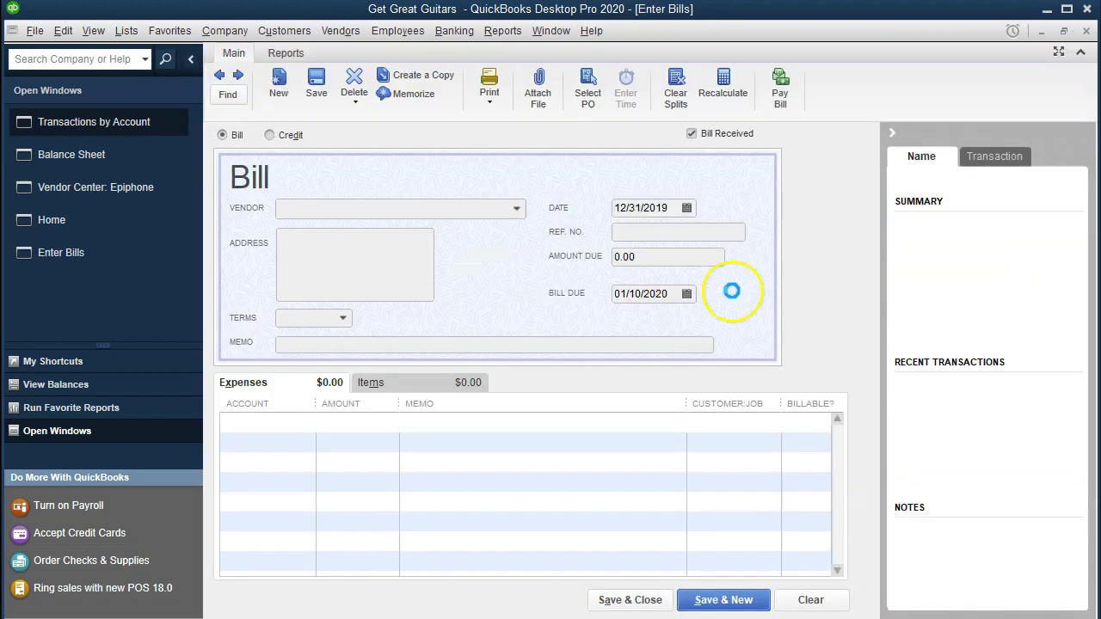
click(897, 133)
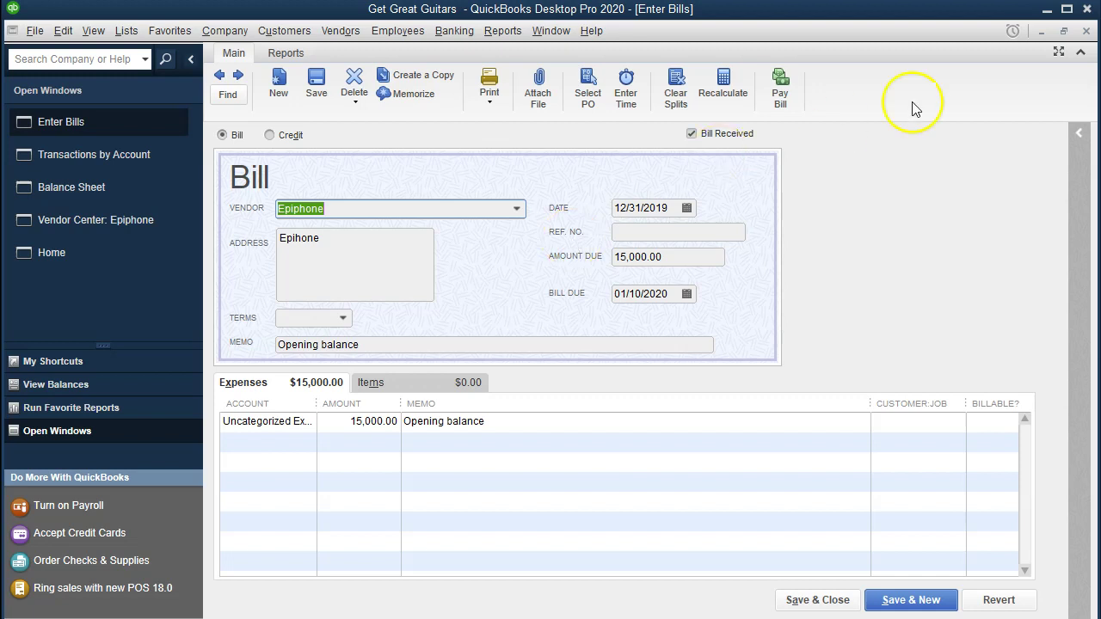
Step: Close the Epiphone bill and the Transactions by Account report without memorizing the report
click(1087, 31)
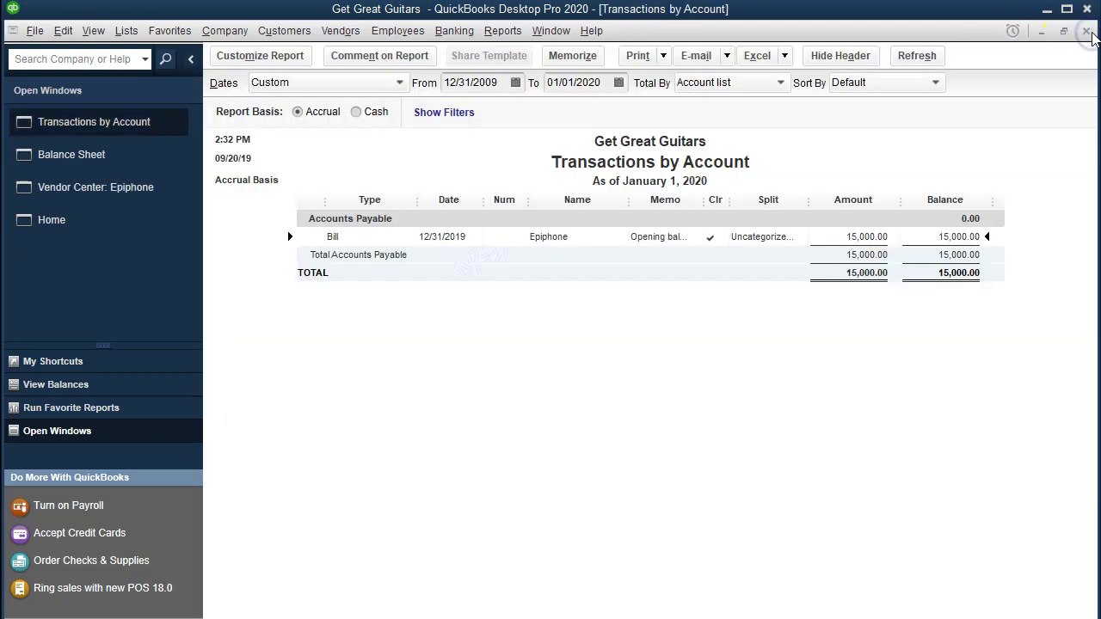
click(1088, 32)
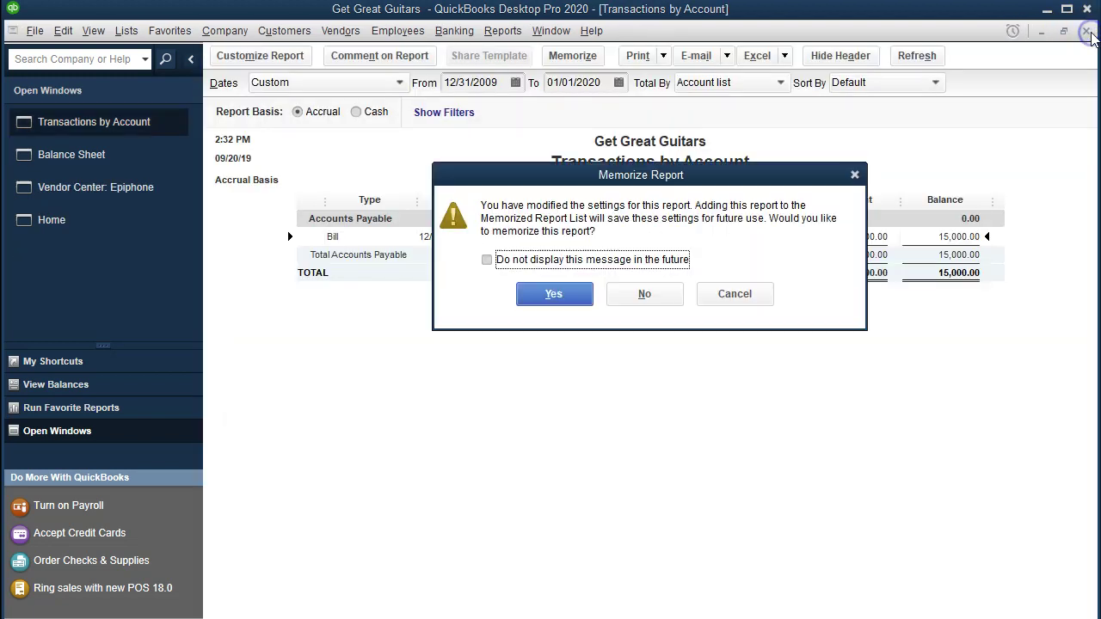
click(661, 295)
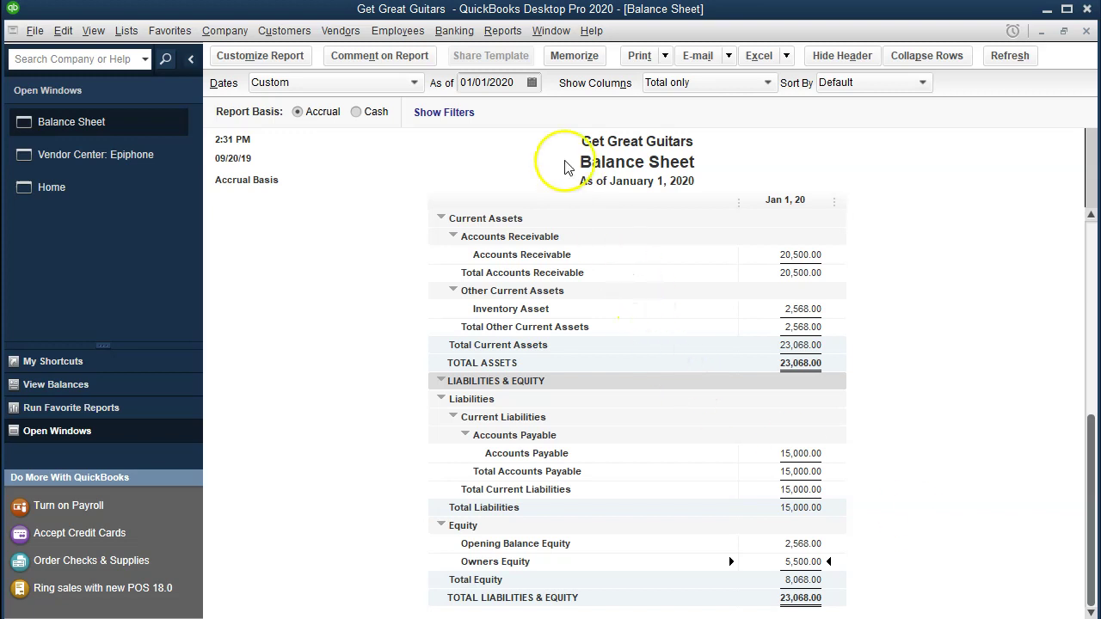
Step: Set the Balance Sheet's as-of date to 12/31/2019 and update the report
drag(523, 88, 439, 86)
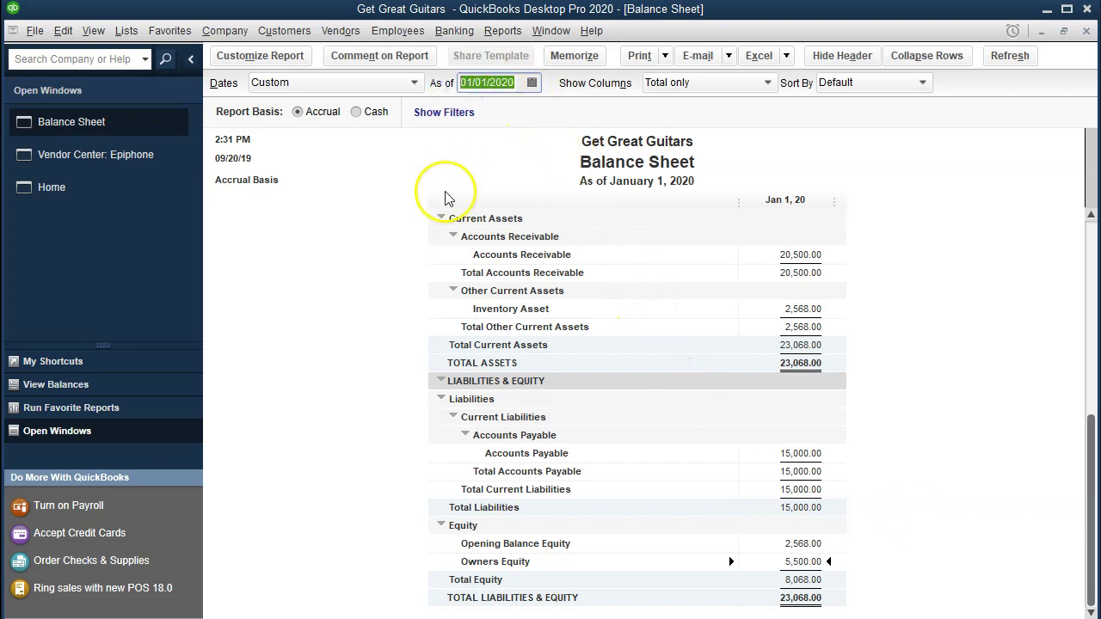
key(minus)
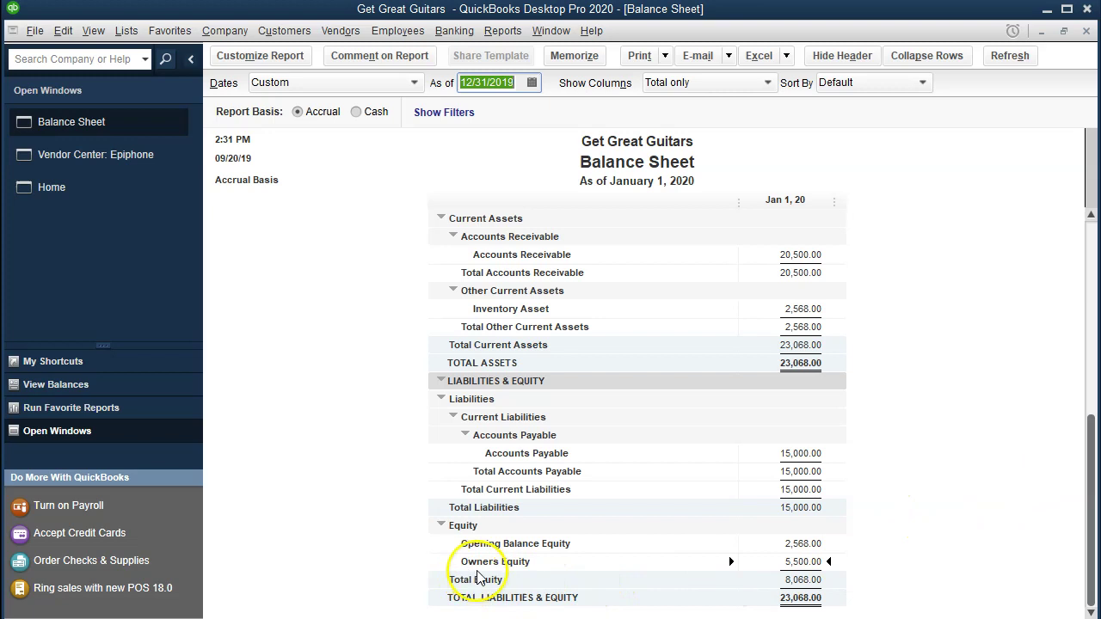
click(381, 577)
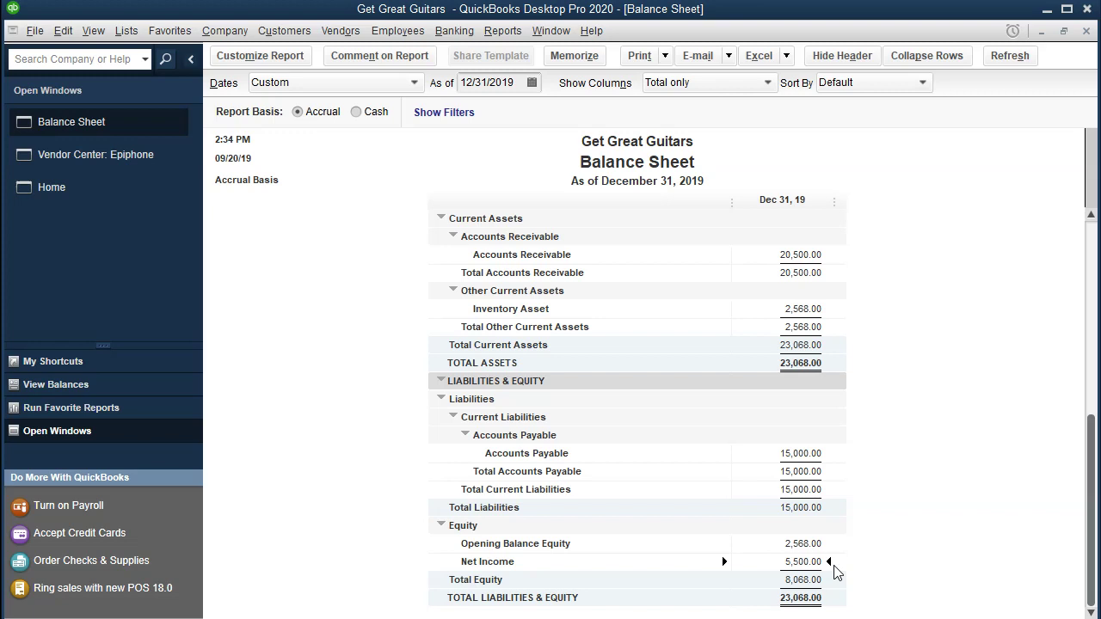
Step: Open the standard Profit & Loss report from the company and financial reports
click(504, 36)
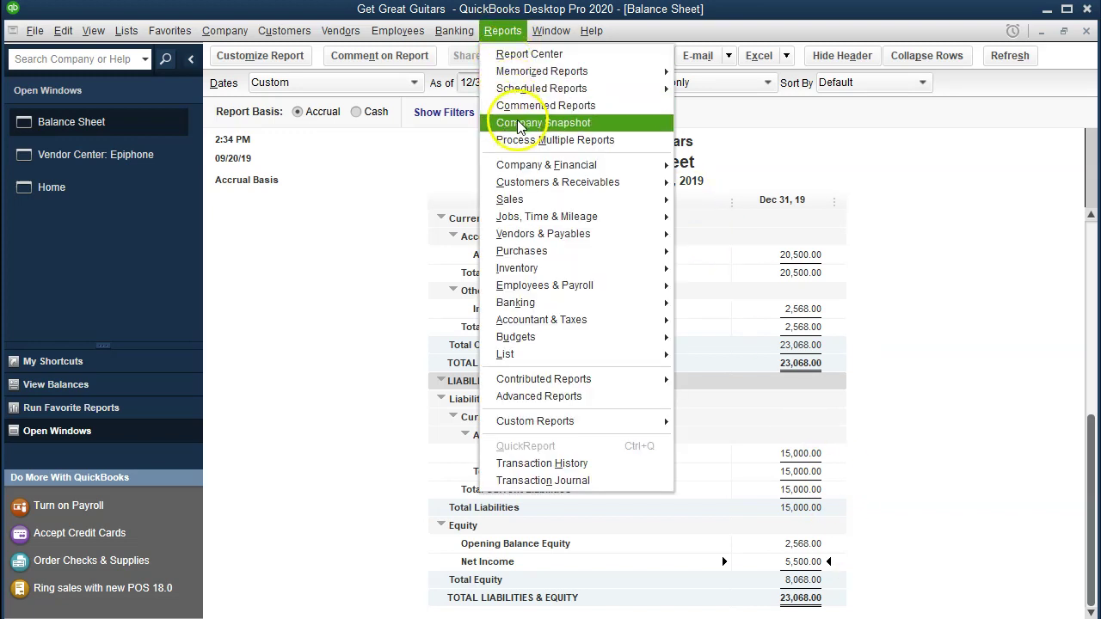
mouse_move(527, 168)
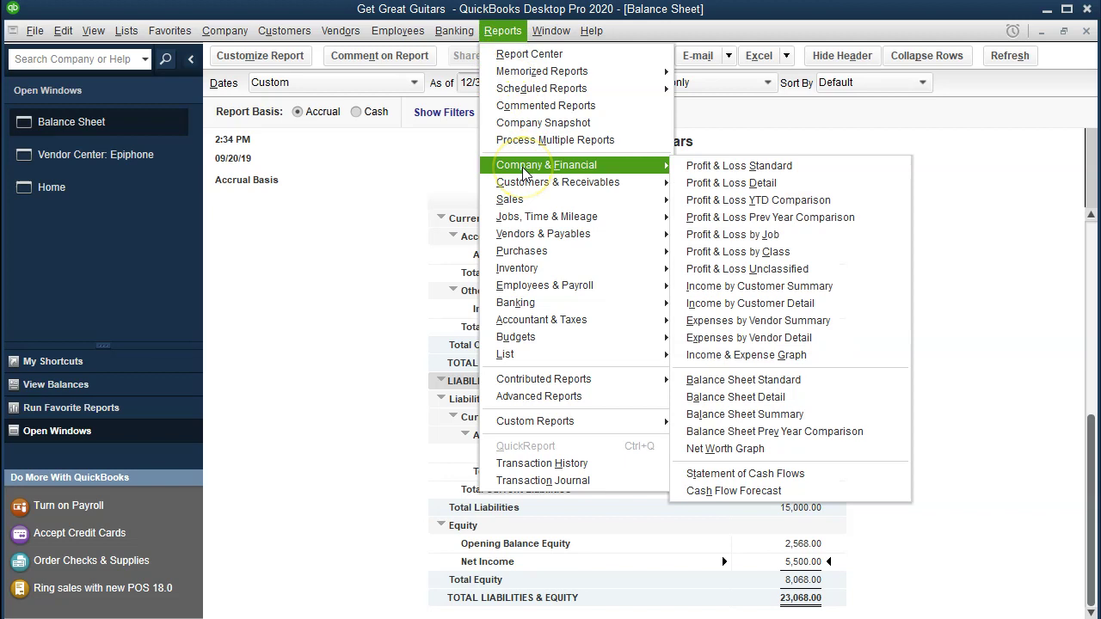
click(679, 168)
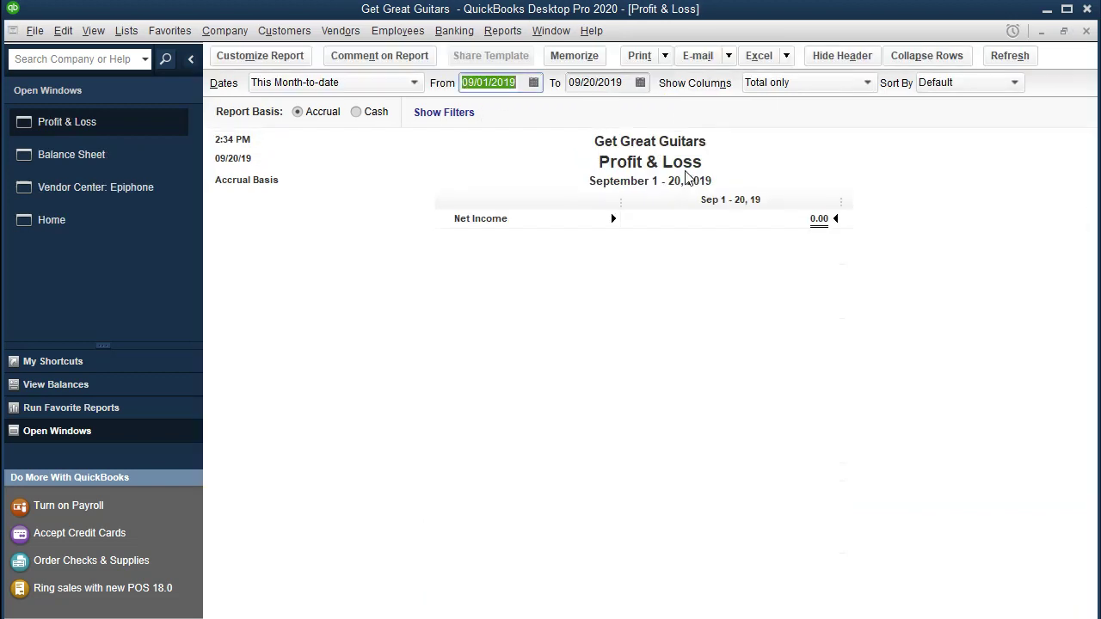
Step: Set the Profit & Loss date range from 01/01/2019 to 12/31/2019 and update the report
text(010119)
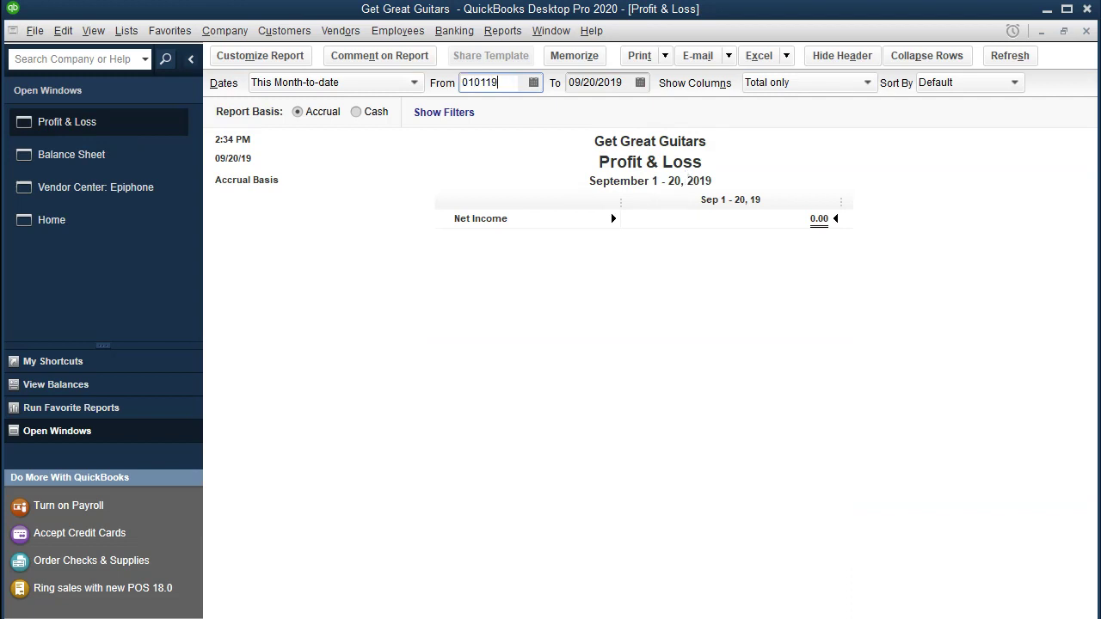
key(Tab)
text(13)
key(BackSpace)
text(12)
key(BackSpace)
key(BackSpace)
text(23119)
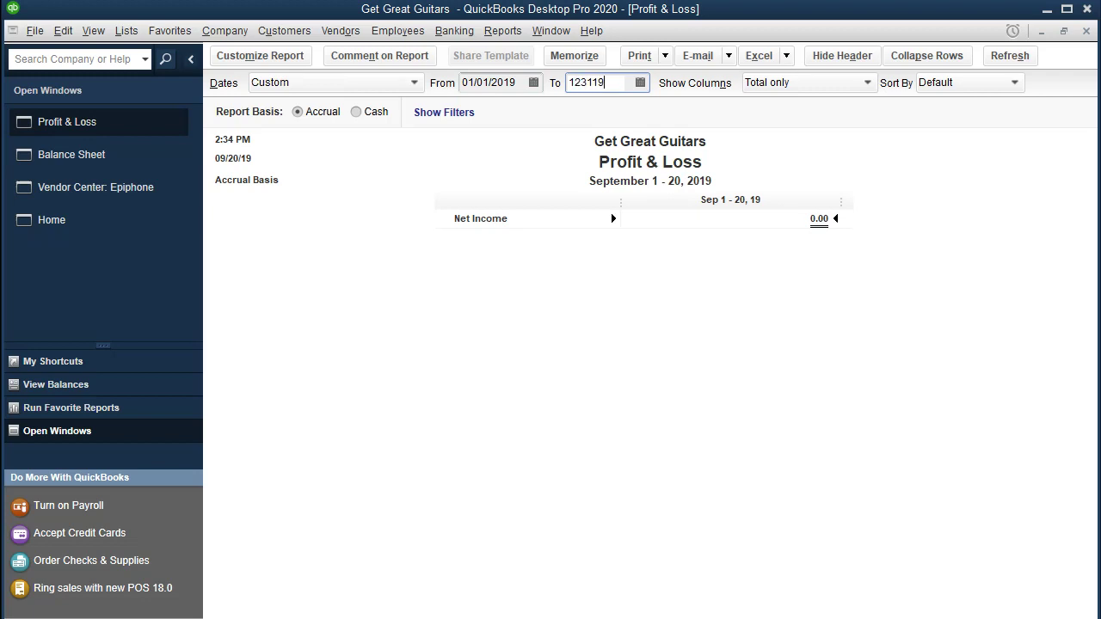
key(Tab)
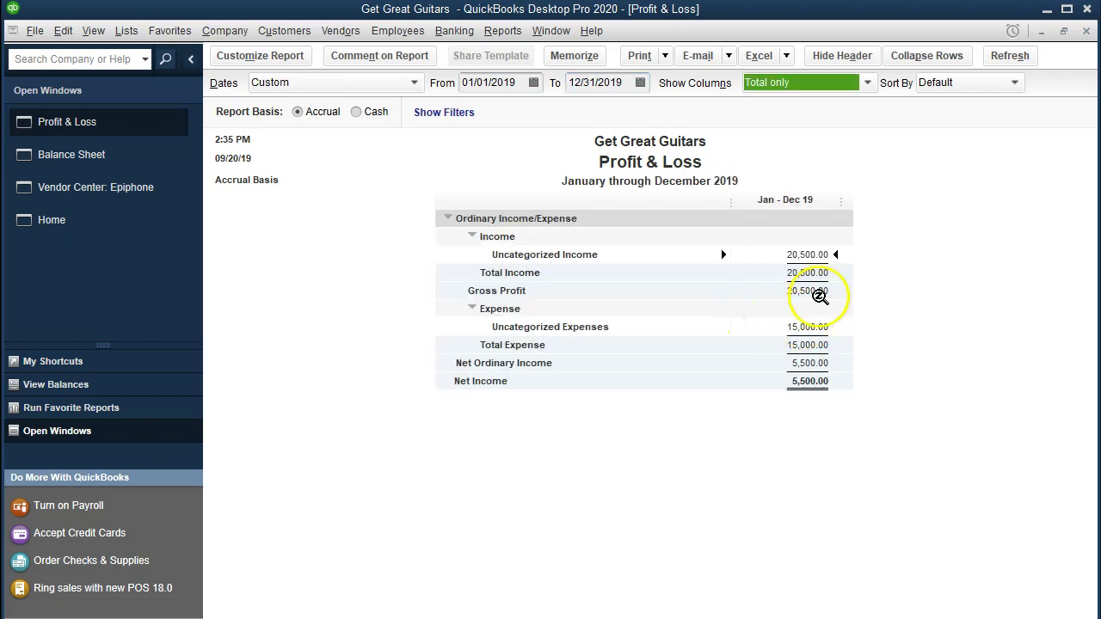
Step: Examine the Uncategorized Income, Uncategorized Expenses and Net Income amounts on the Profit & Loss report
double_click(816, 256)
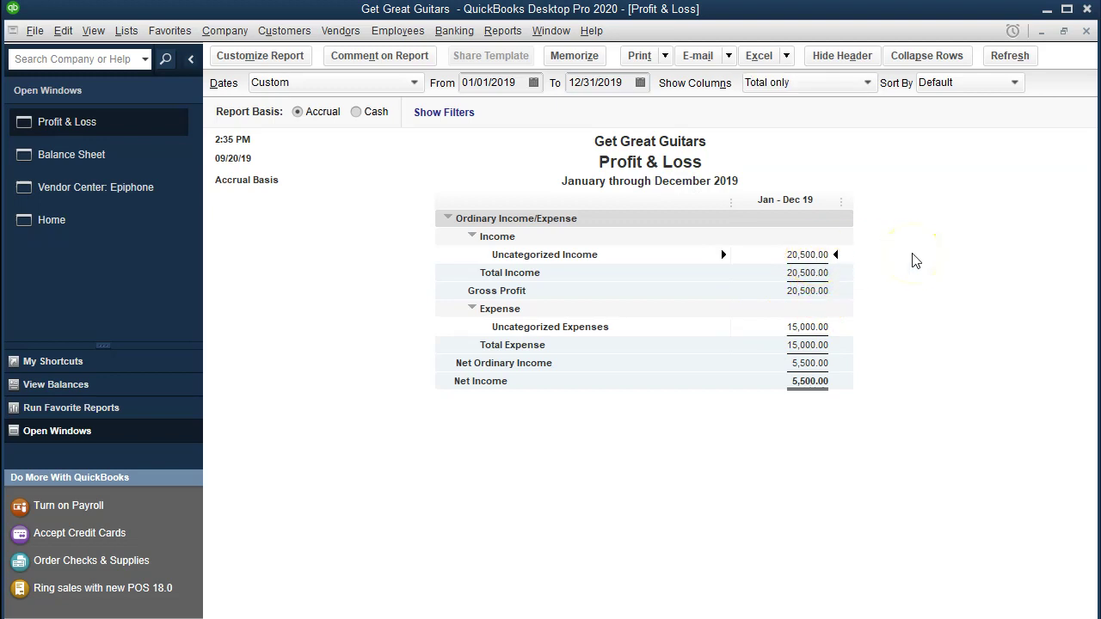
click(809, 329)
click(809, 381)
click(506, 81)
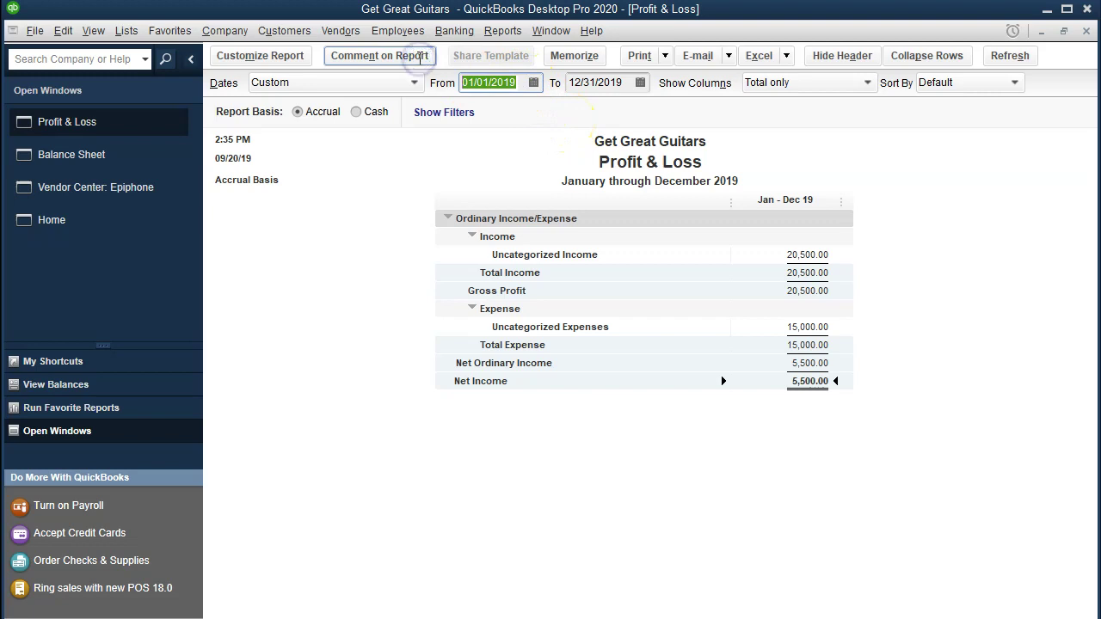
text(123119)
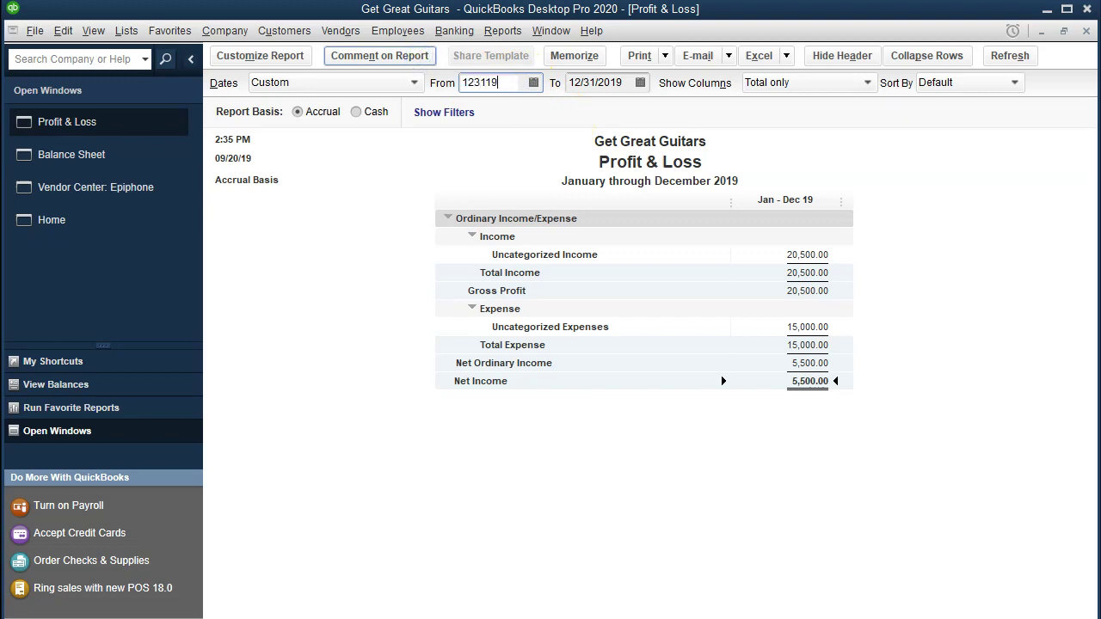
key(BackSpace)
key(BackSpace)
key(BackSpace)
key(BackSpace)
key(BackSpace)
key(BackSpace)
text(01/01/2019)
key(Tab)
text(1)
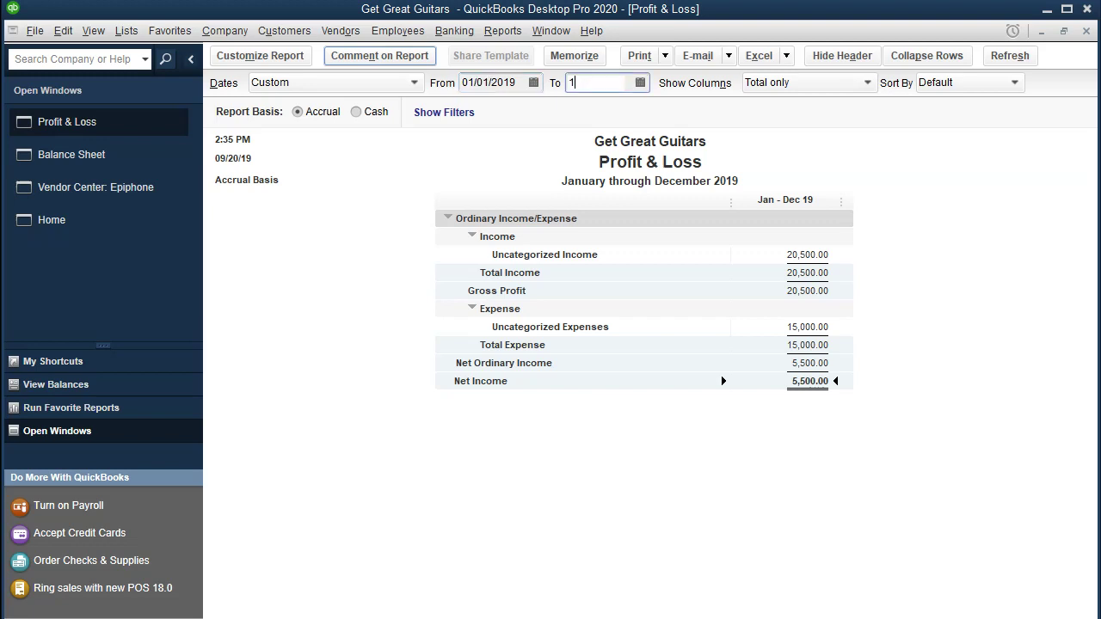
text(2/31/2019)
key(Tab)
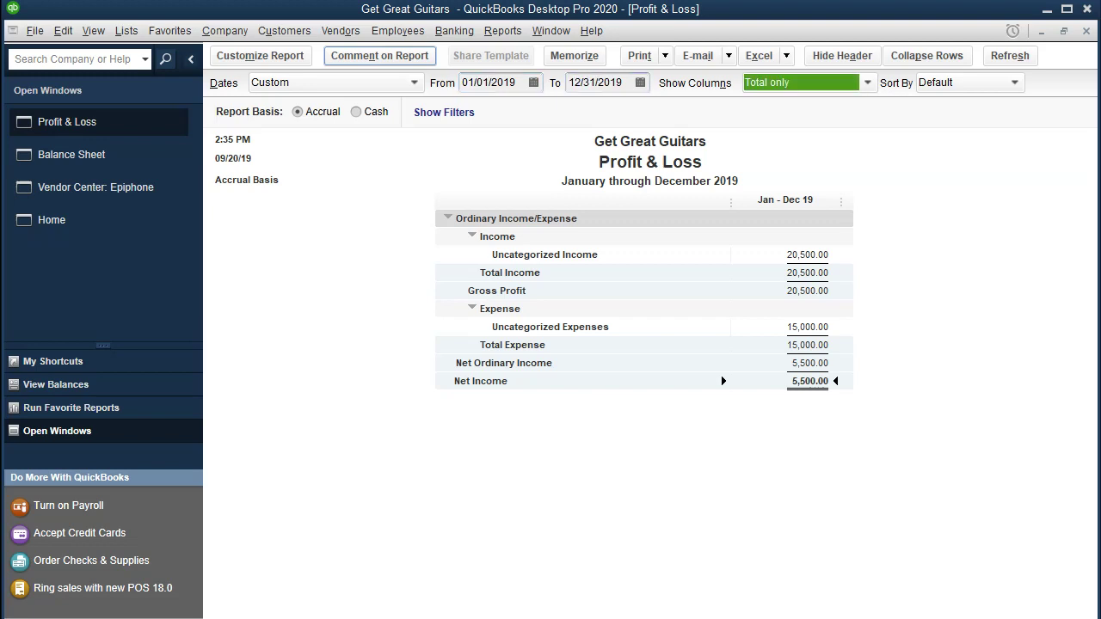
Step: Change the Profit & Loss period to 01/01/2020 through 12/31/2020 to check the following year's net income
click(504, 83)
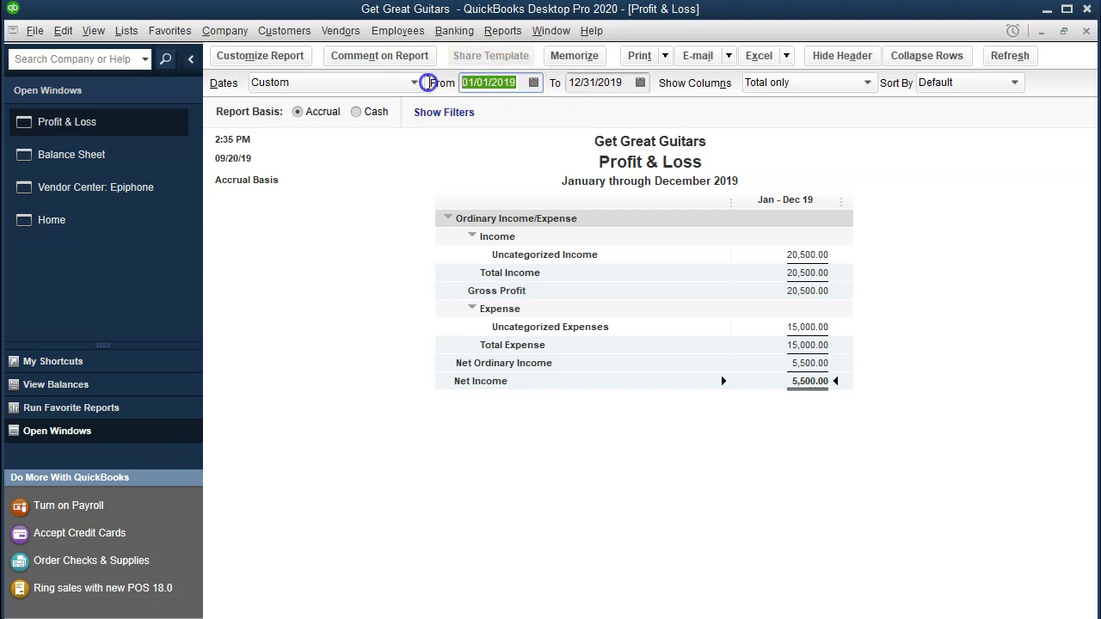
text(010120)
key(Tab)
text(123119)
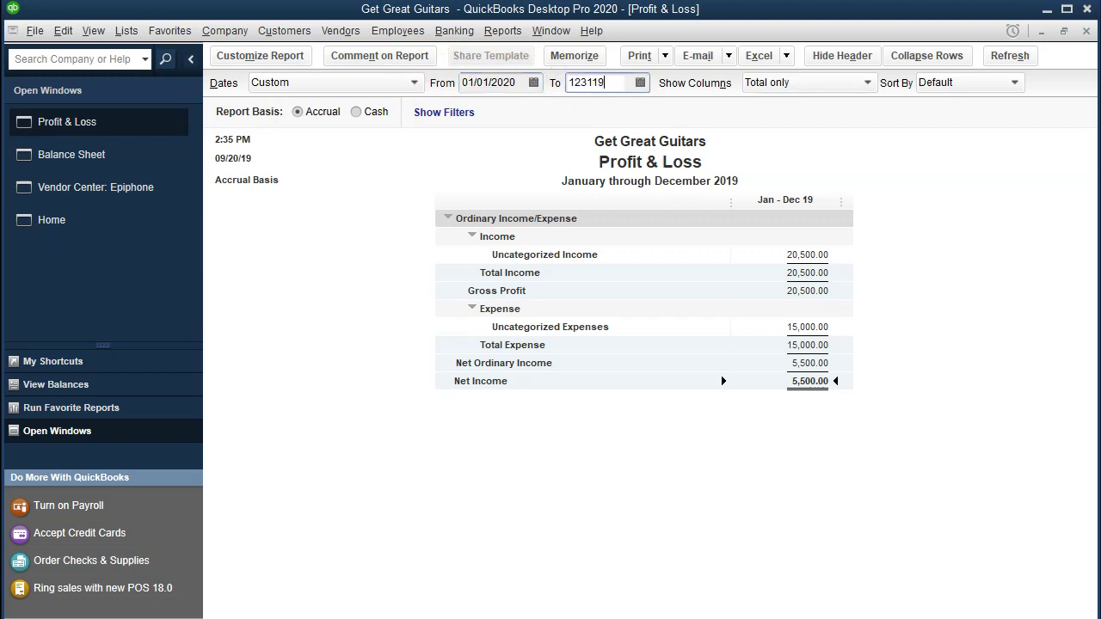
key(BackSpace)
key(BackSpace)
text(20)
key(Tab)
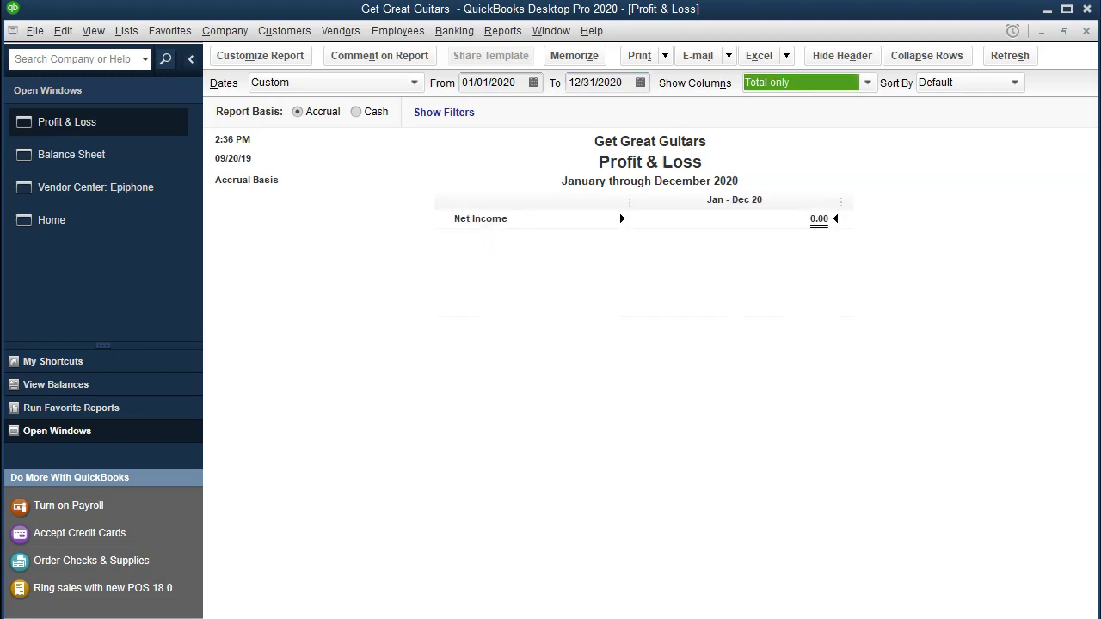
click(609, 289)
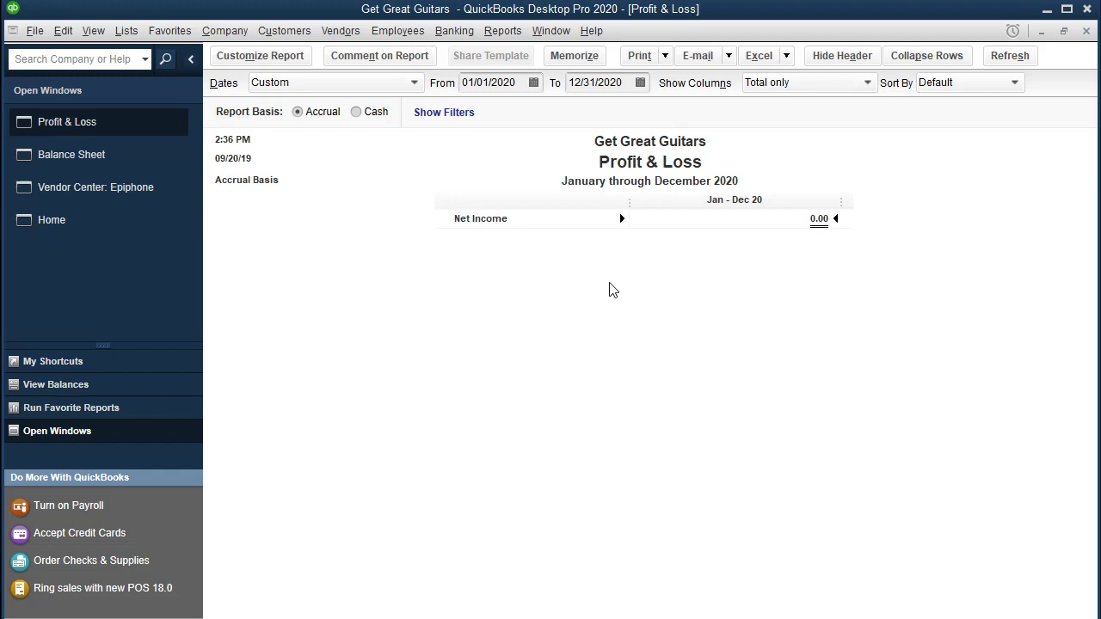
Step: Return the Profit & Loss report to the period 01/01/2019 through 12/31/2019
drag(526, 83, 383, 81)
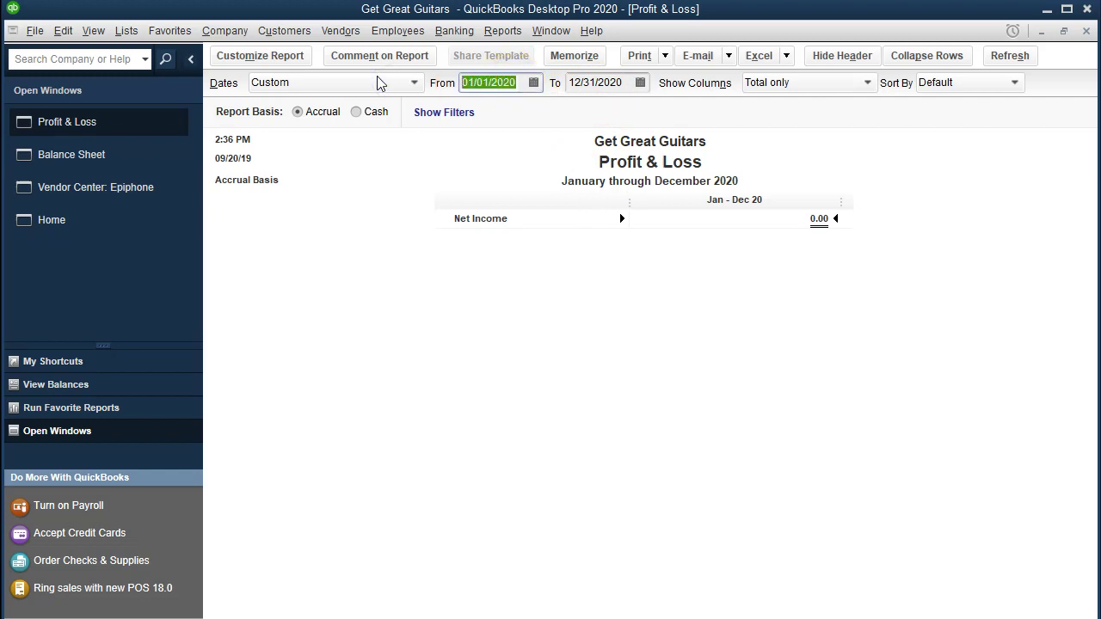
text(01/01/2019)
key(Tab)
text(12/31/2019)
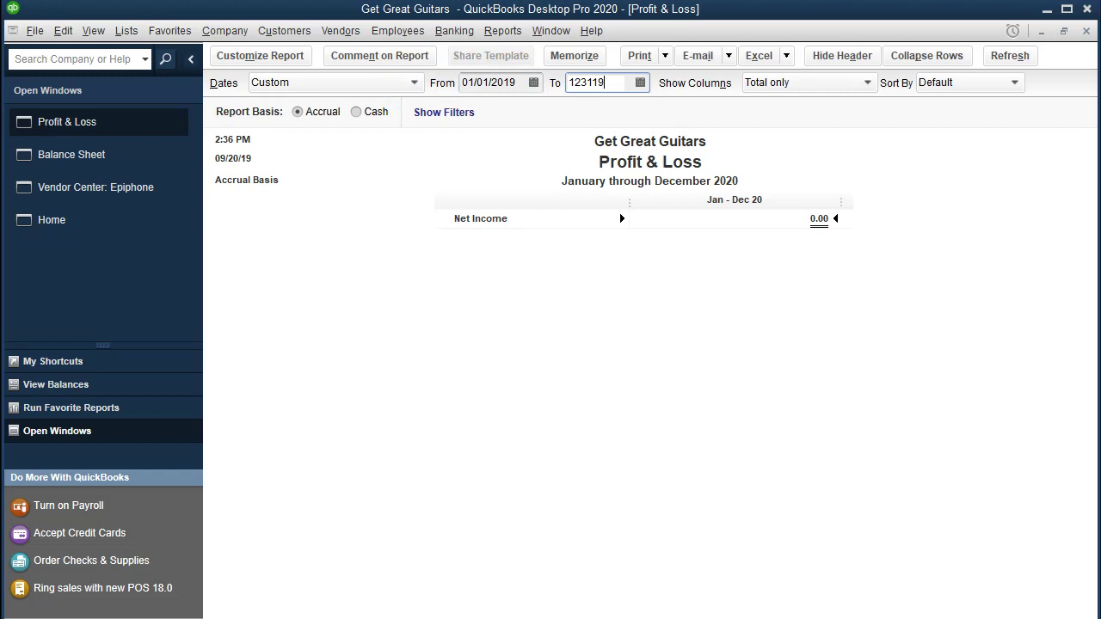
key(Tab)
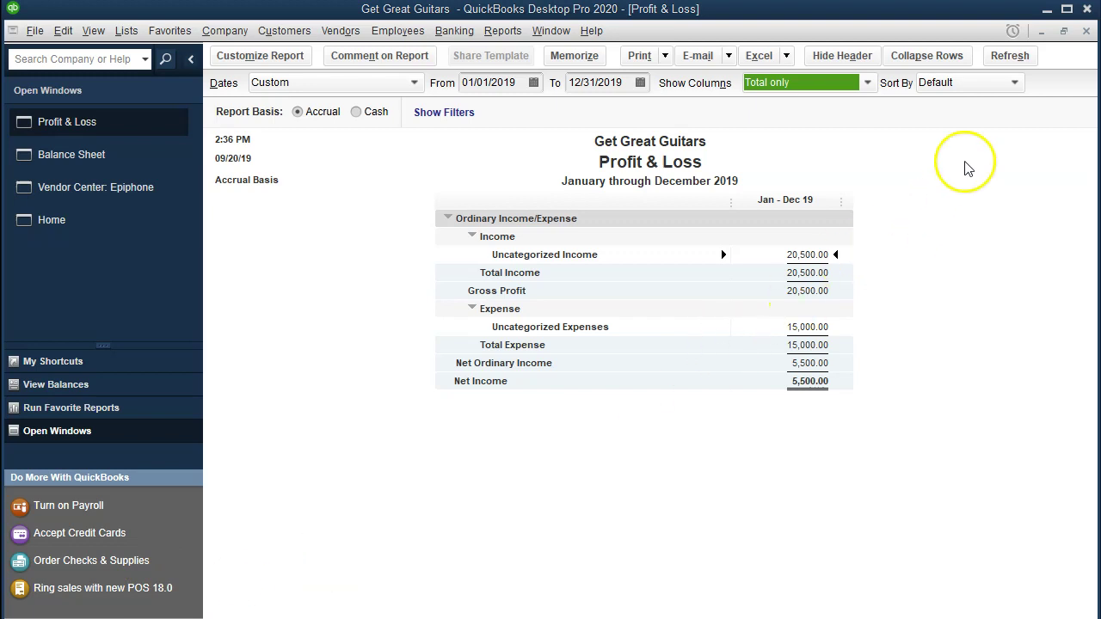
Step: Check the Accounts Payable balance on the Balance Sheet and open the Vendor Balance Detail report
click(110, 153)
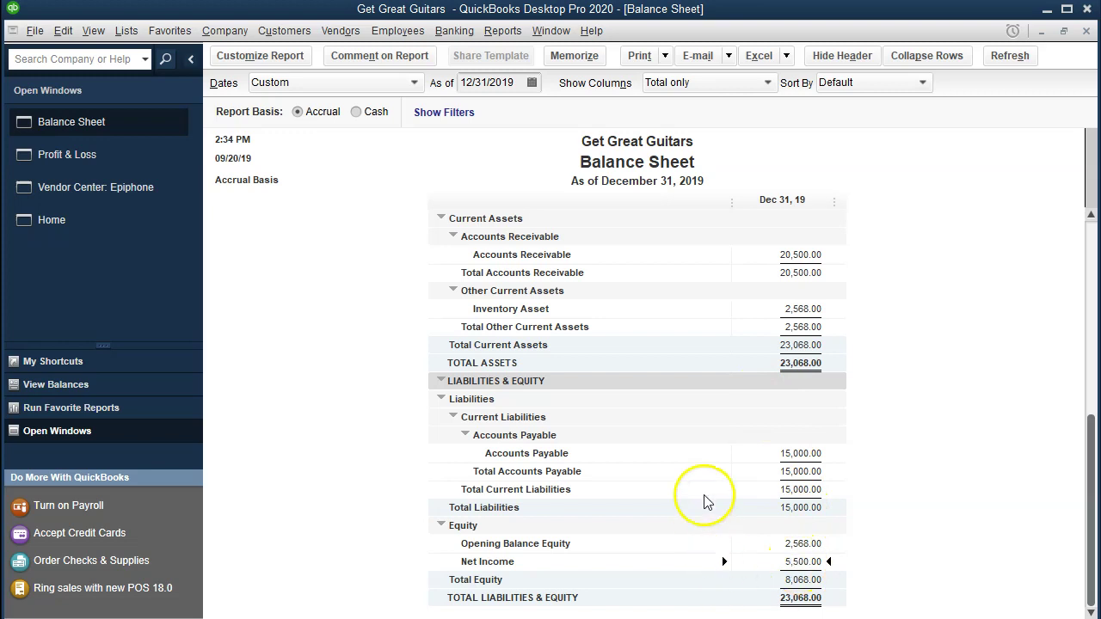
click(777, 456)
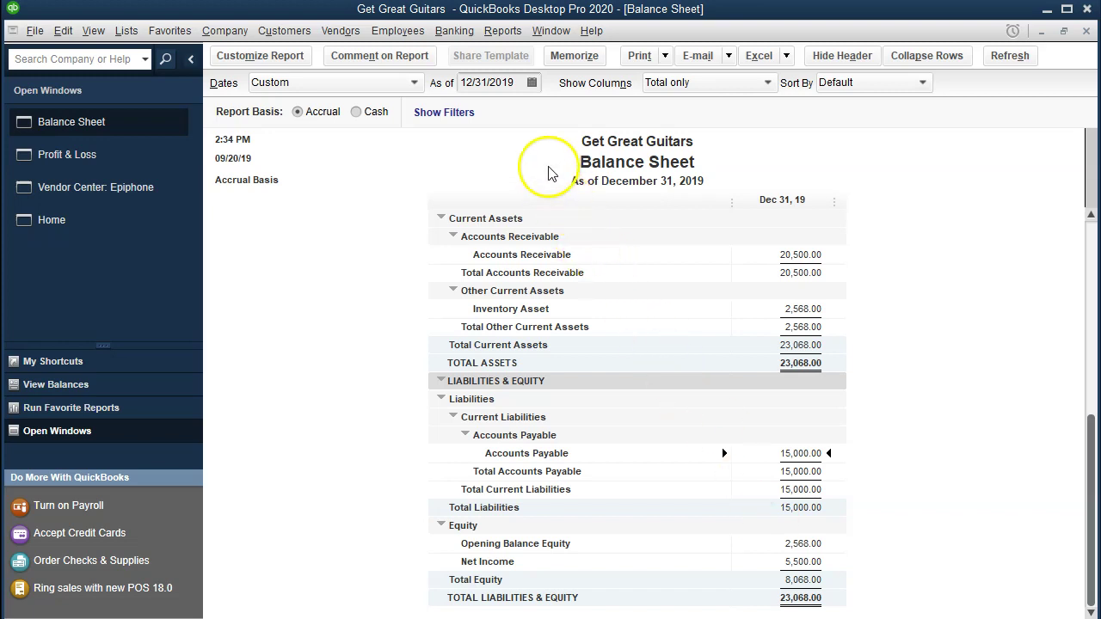
click(505, 37)
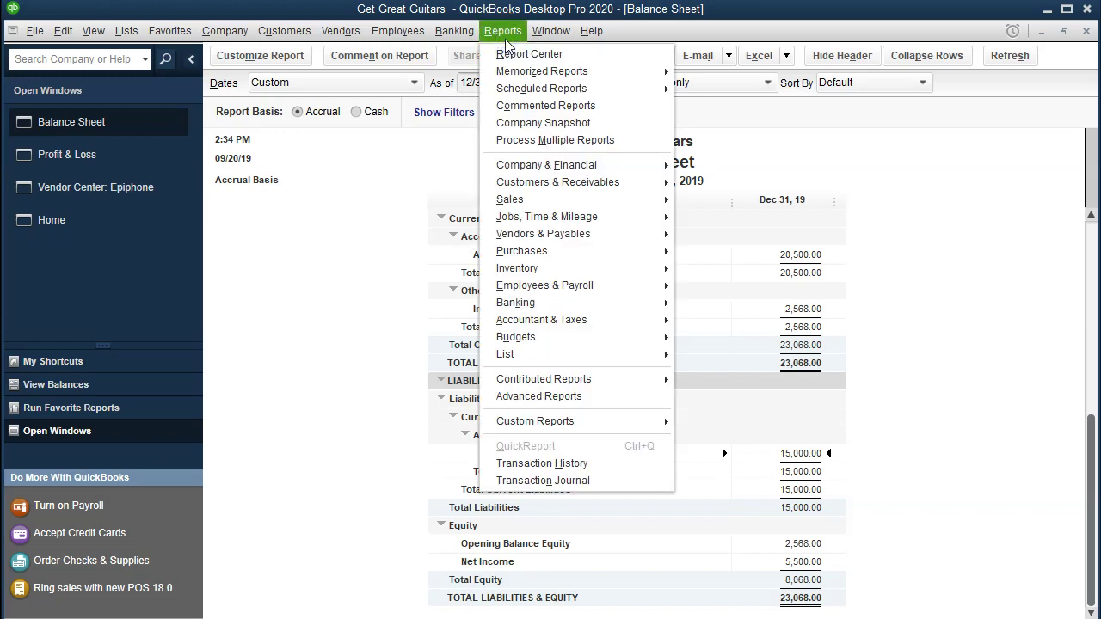
mouse_move(602, 234)
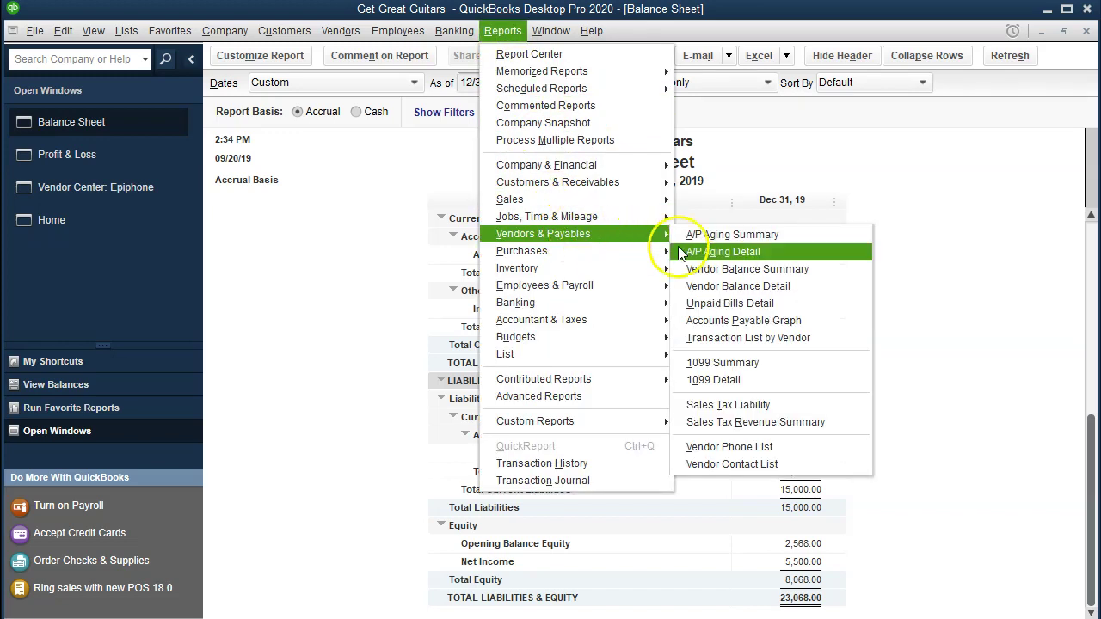
click(799, 294)
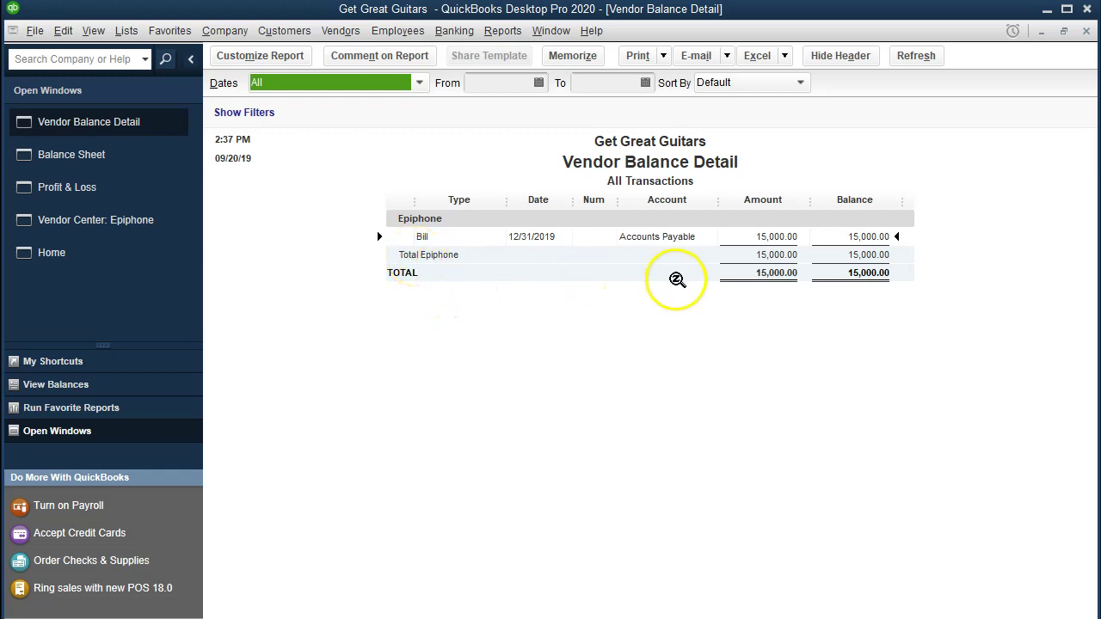
Step: Compare the Epiphone bill and total in Vendor Balance Detail with Accounts Payable on the Balance Sheet
click(771, 244)
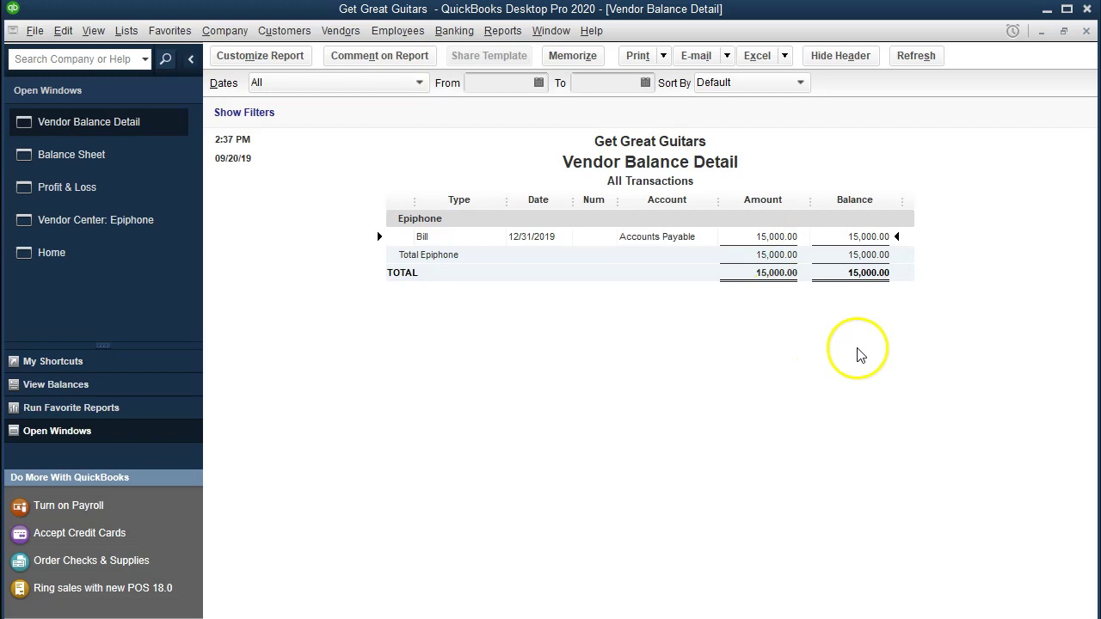
click(866, 277)
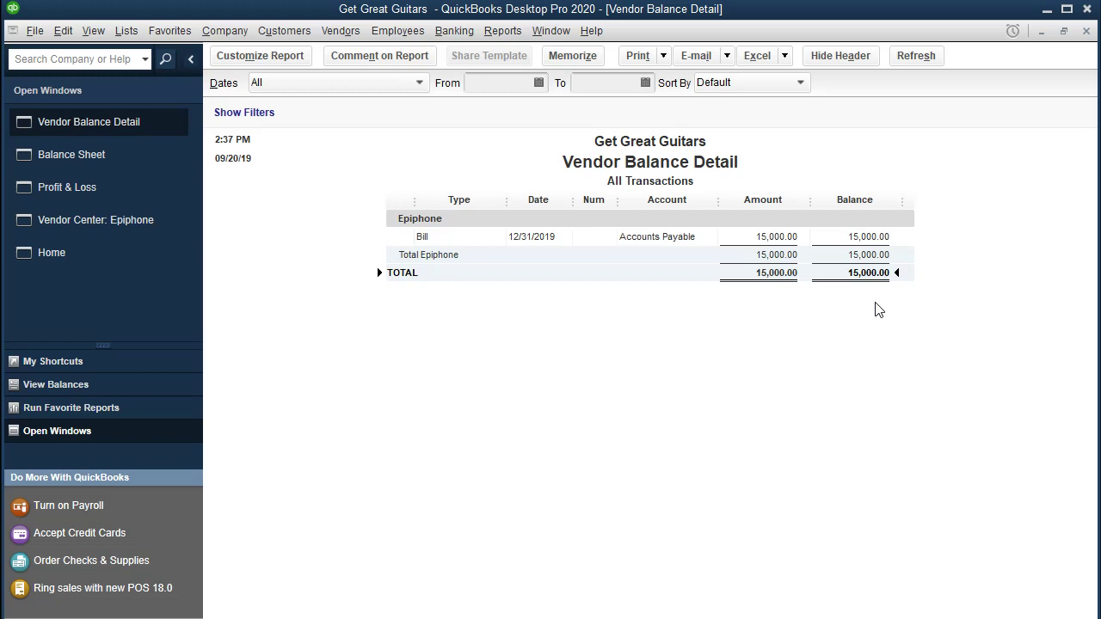
click(144, 159)
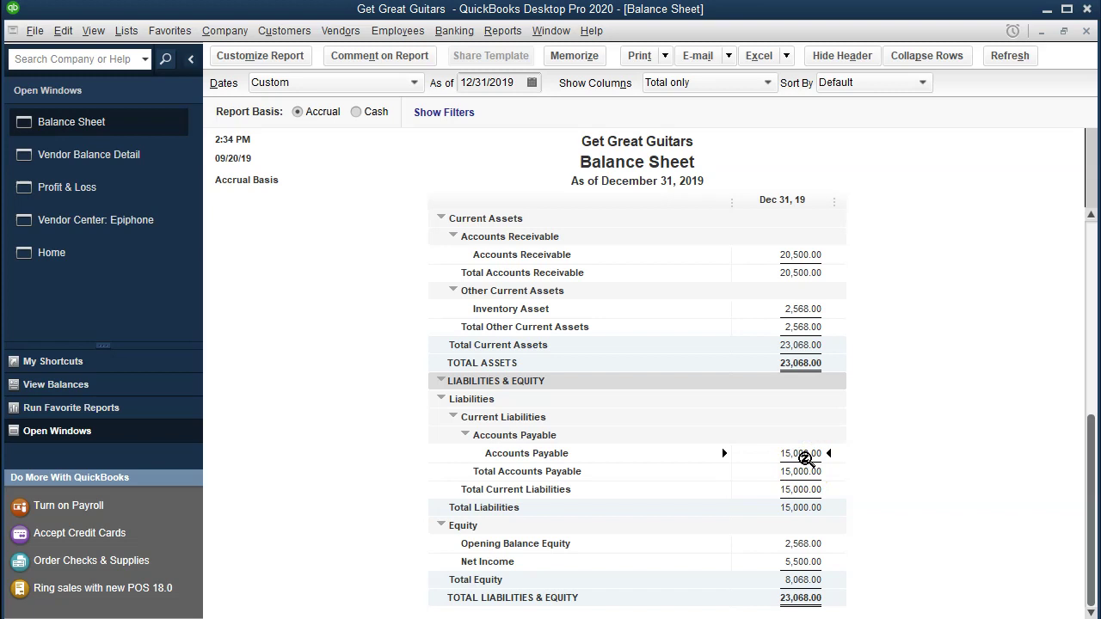
click(160, 162)
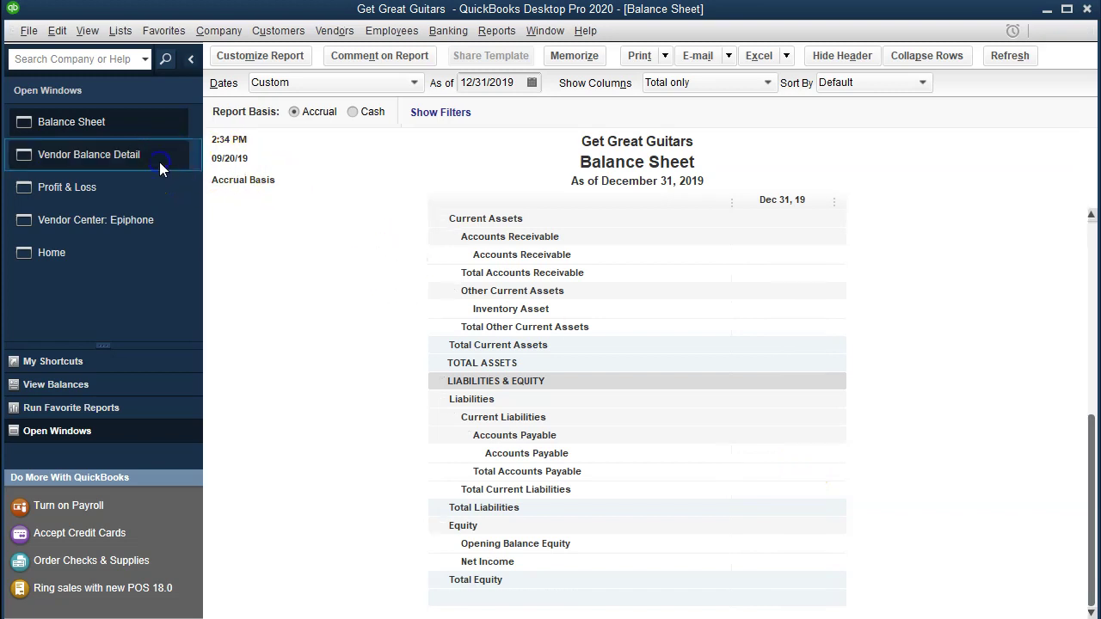